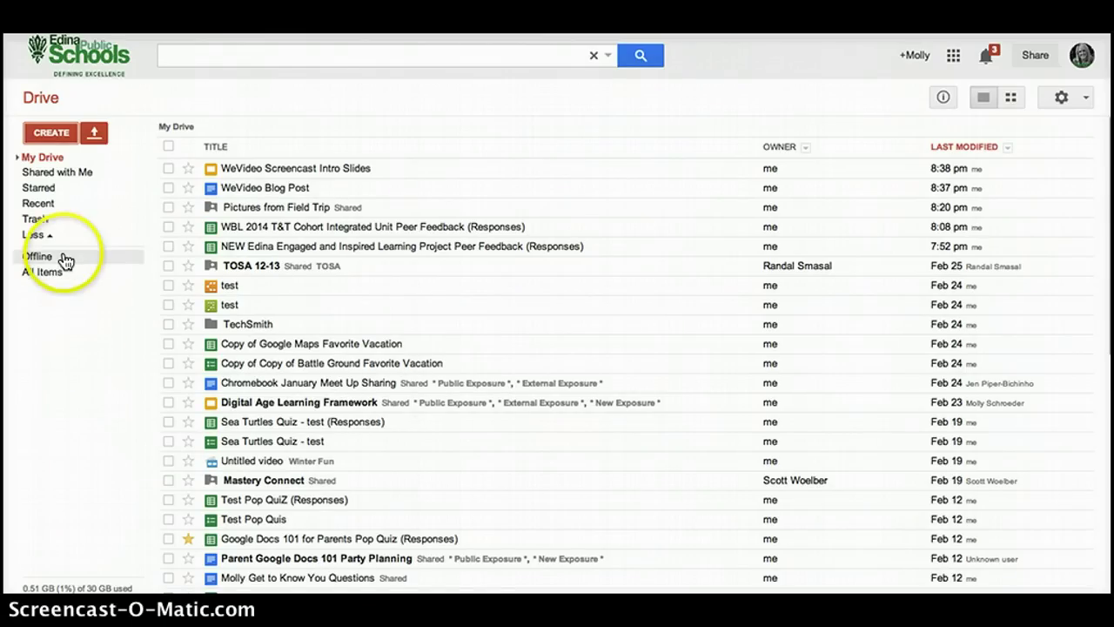
From Google Drive's CREATE menu, launch WeVideo - Video Editor from the next page of apps.
click(51, 135)
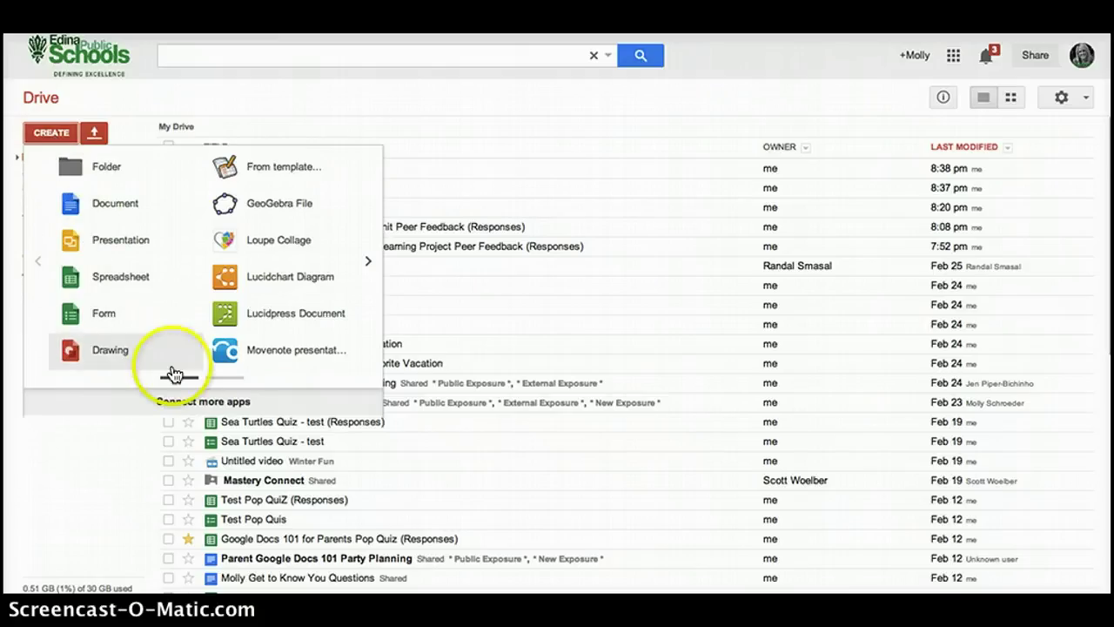
click(233, 381)
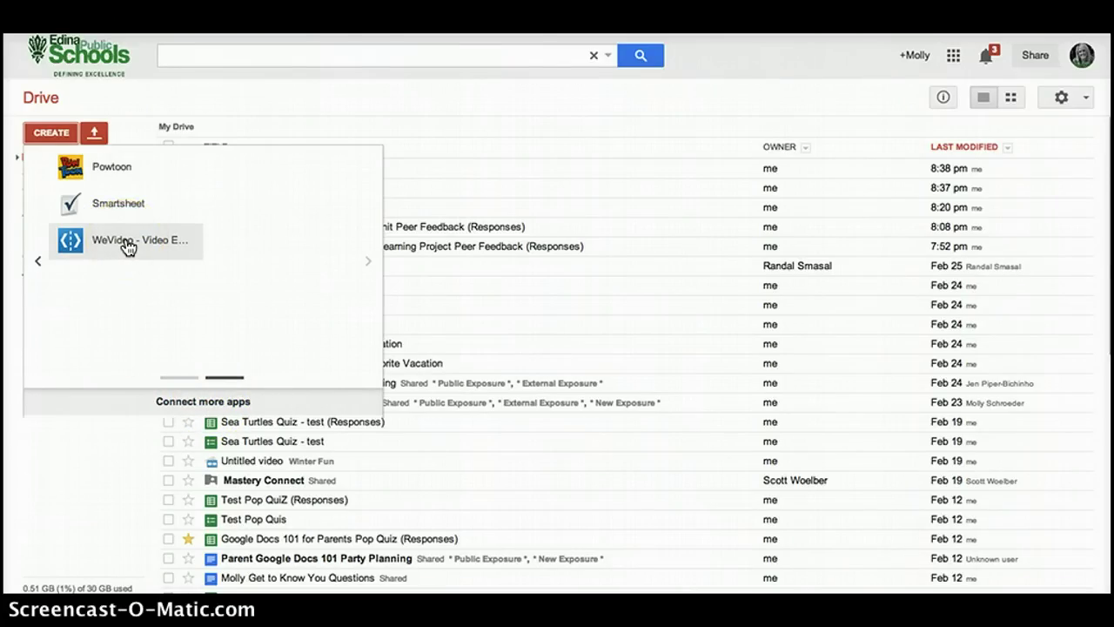
click(127, 248)
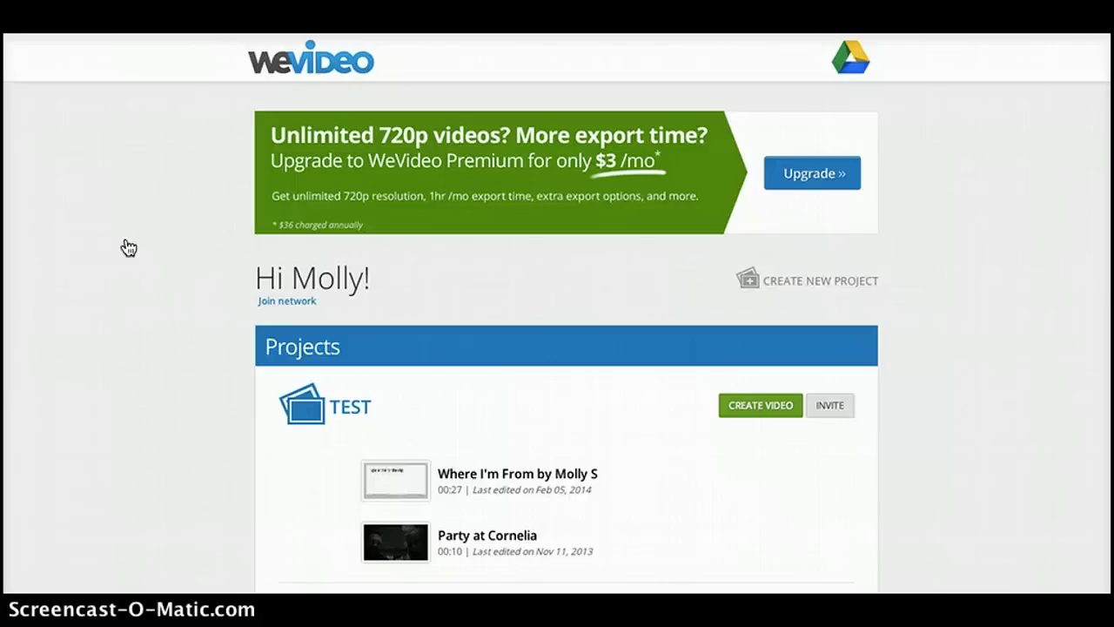
Scroll through the WeVideo Projects list (TEST, Newbery Project, Winter Fun) and back to the top.
scroll(379, 303, down, 2)
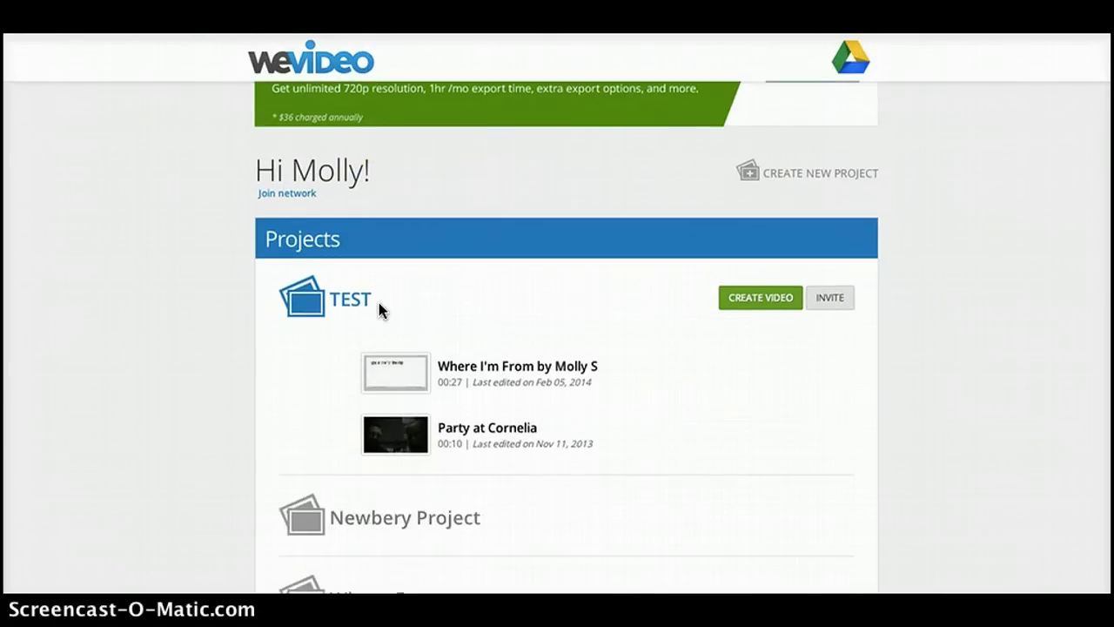
scroll(379, 301, down, 1)
click(380, 541)
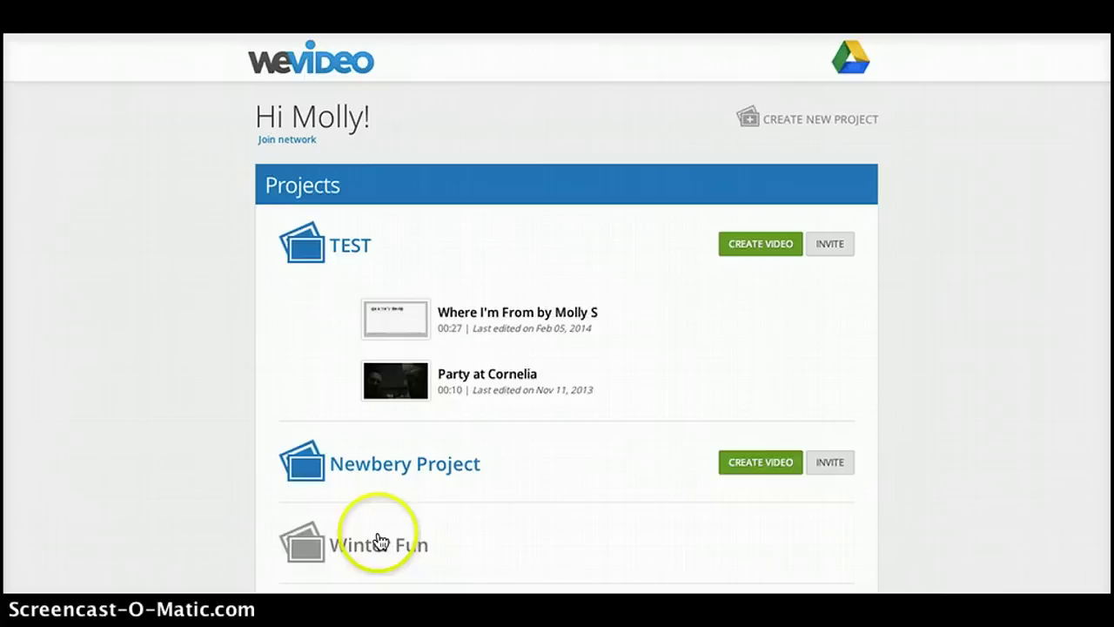
scroll(387, 390, up, 3)
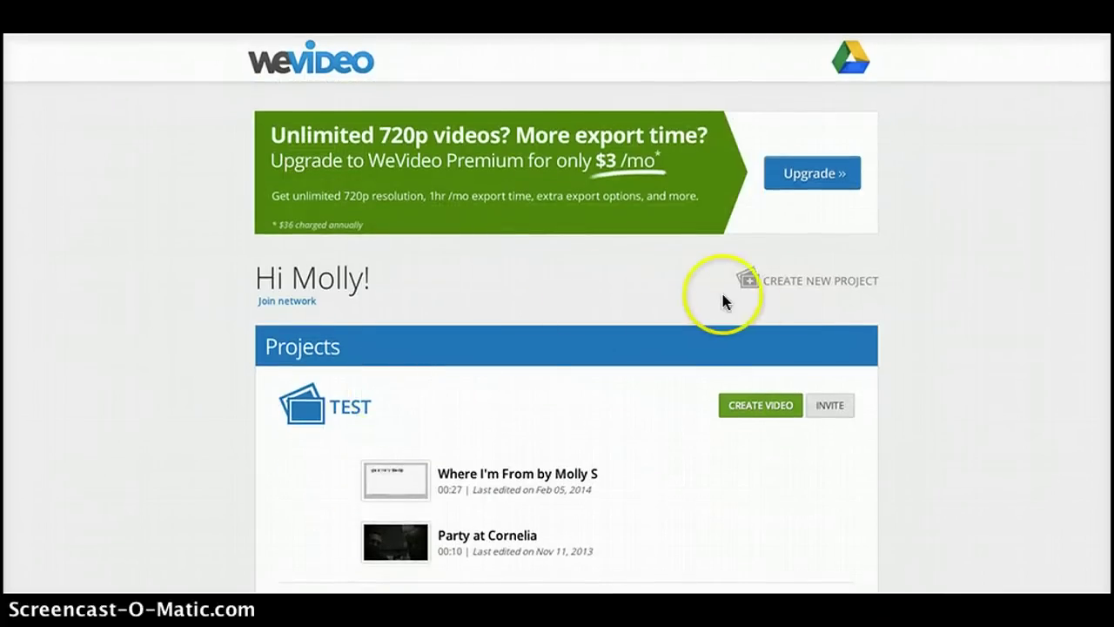
Create a new project named 'Aspen Colorado' and scroll down to find it.
click(790, 287)
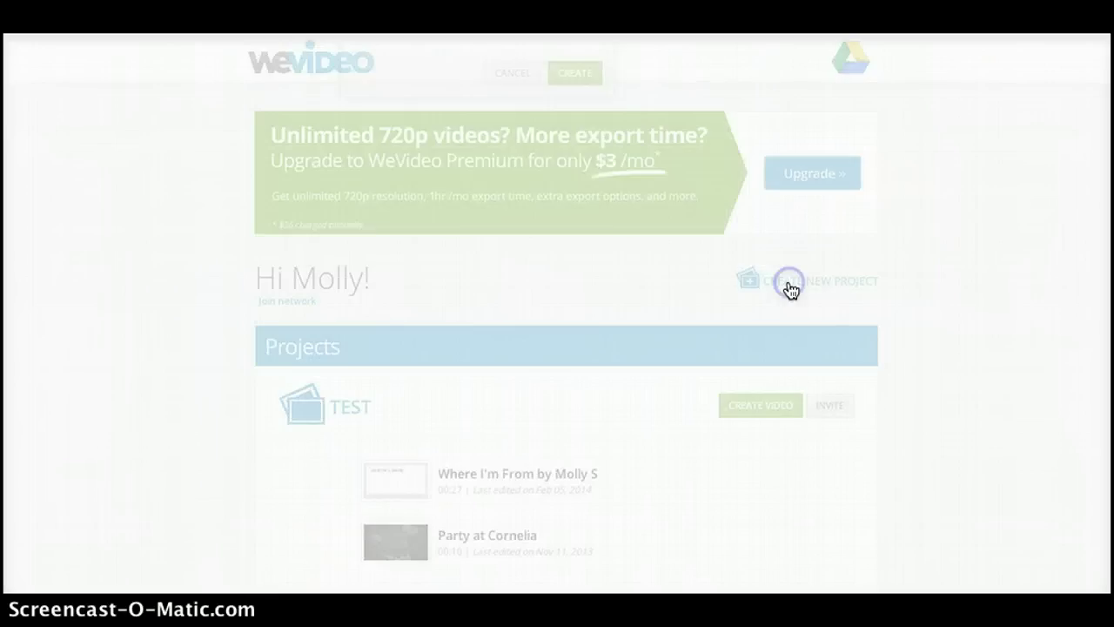
click(436, 176)
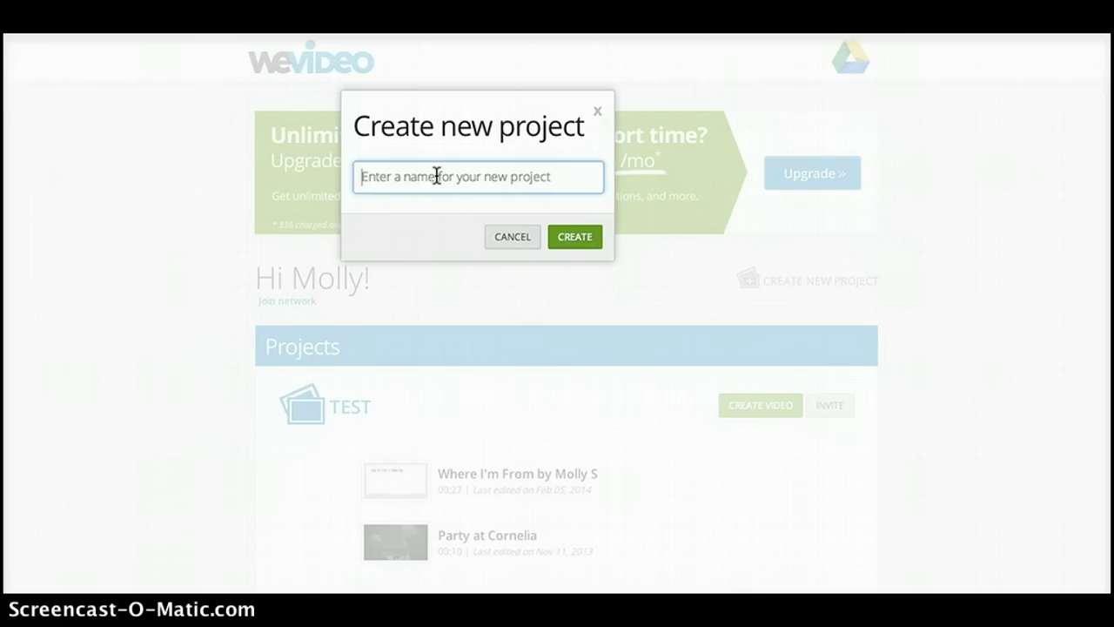
text(Aspen Colorado)
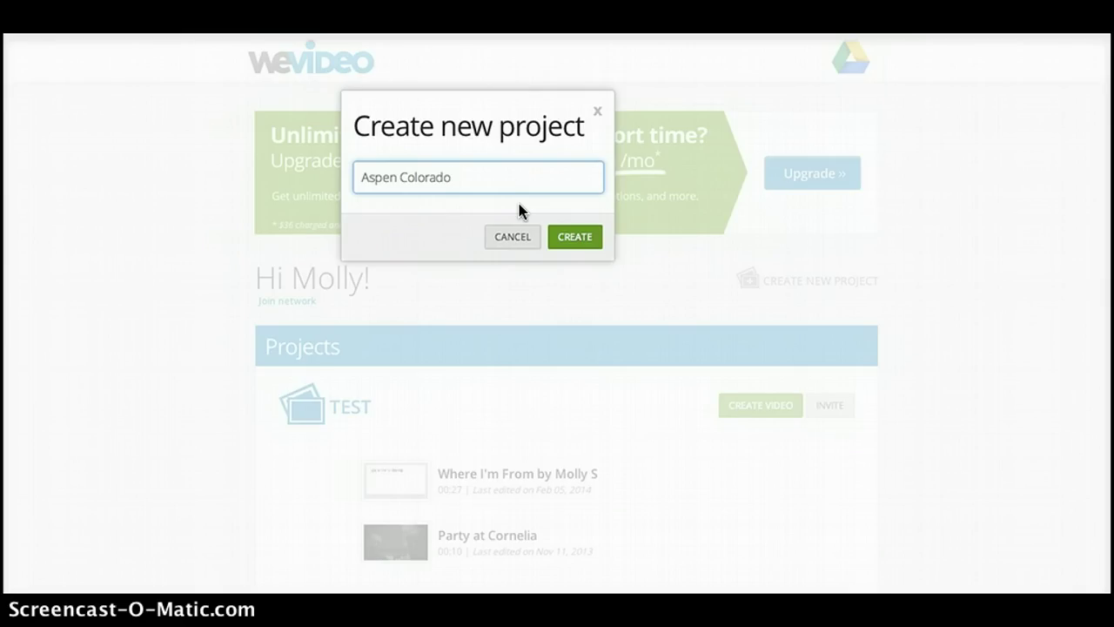
click(574, 239)
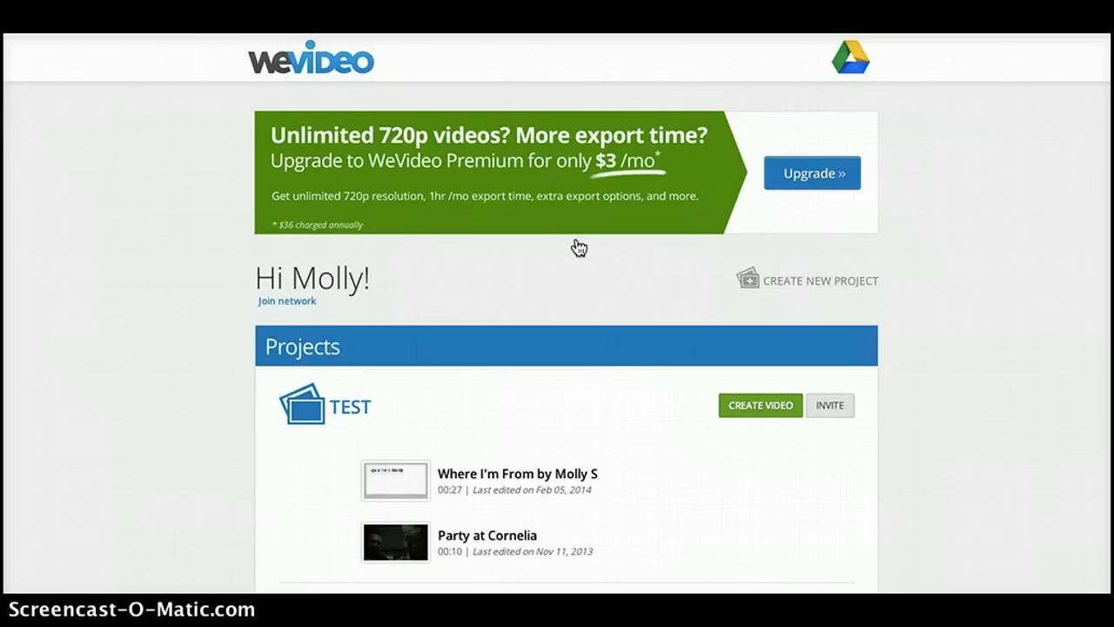
scroll(630, 409, down, 3)
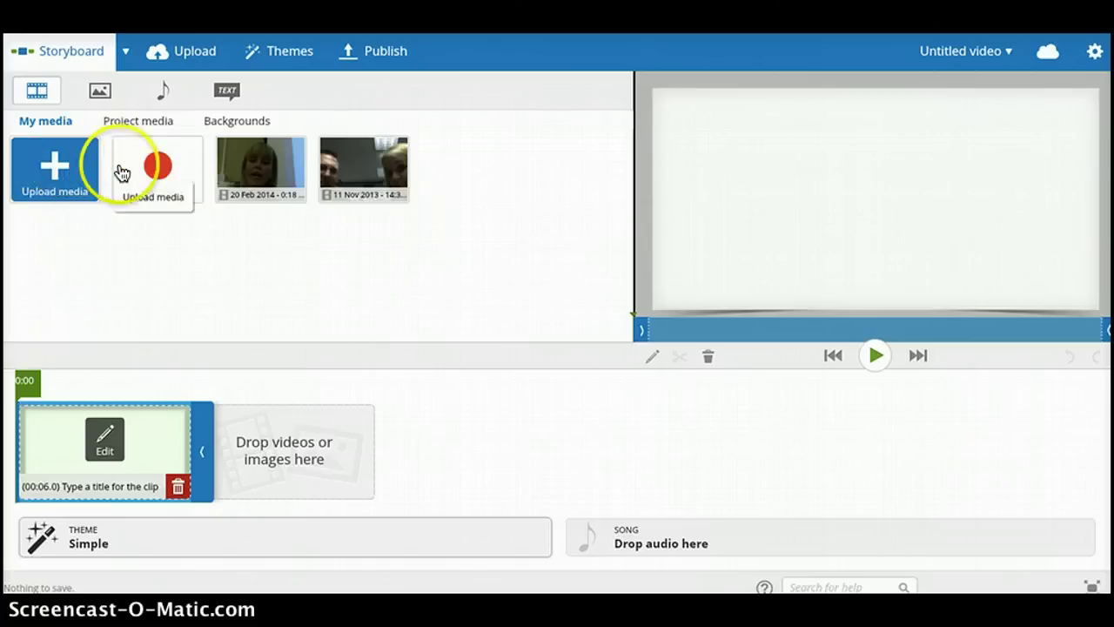
Open an untitled video for the project in the Storyboard editor.
mouse_move(259, 170)
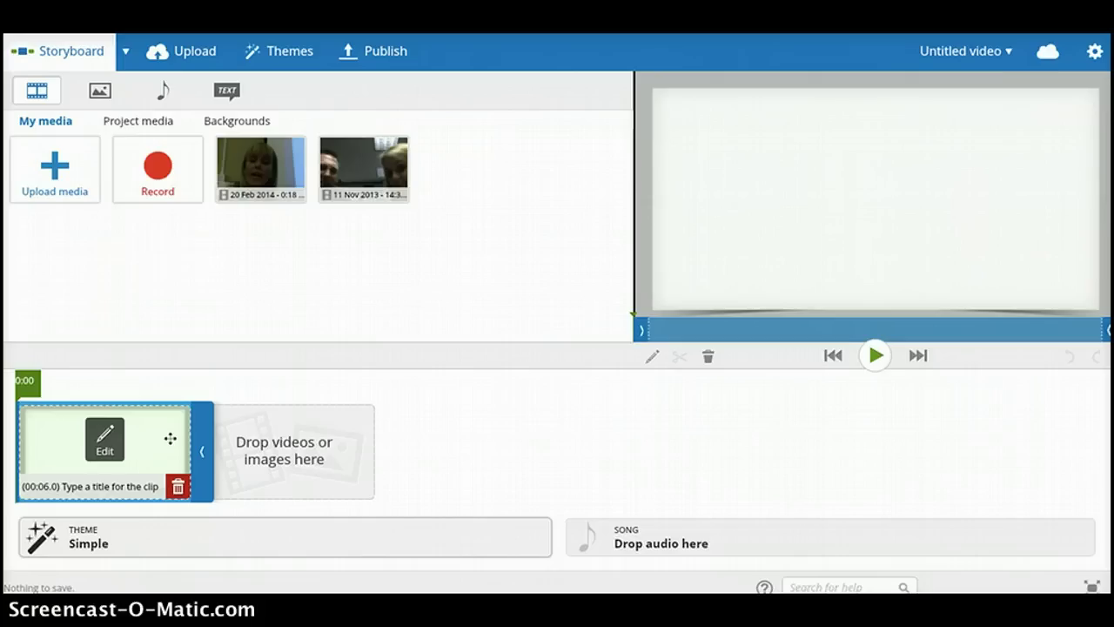
Show the Photos in the media panel and go to the Upload media page.
click(102, 94)
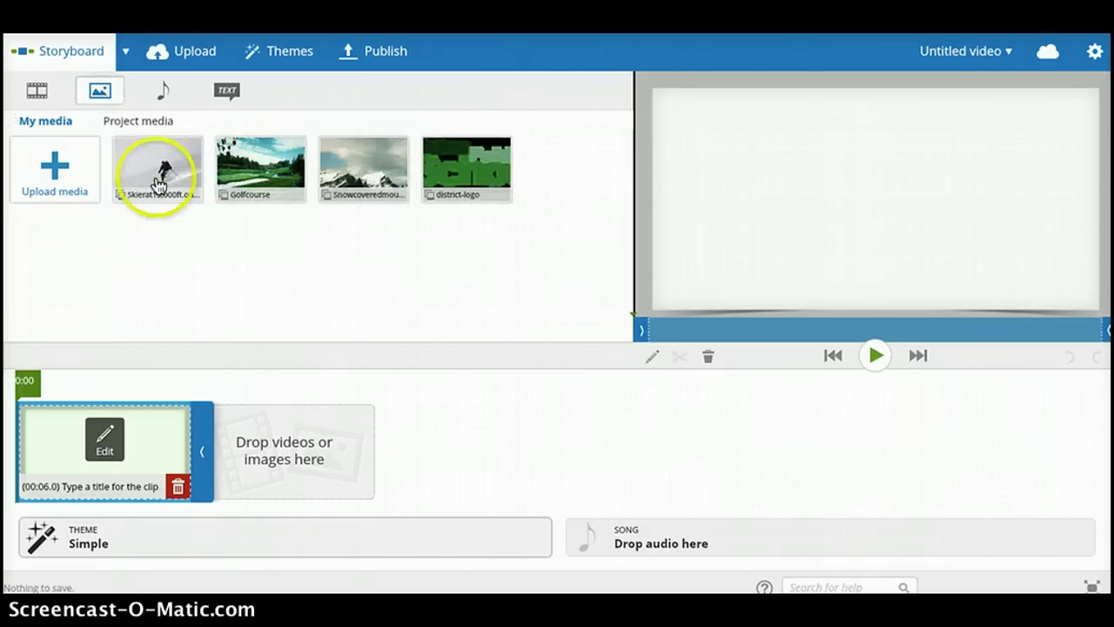
mouse_move(355, 175)
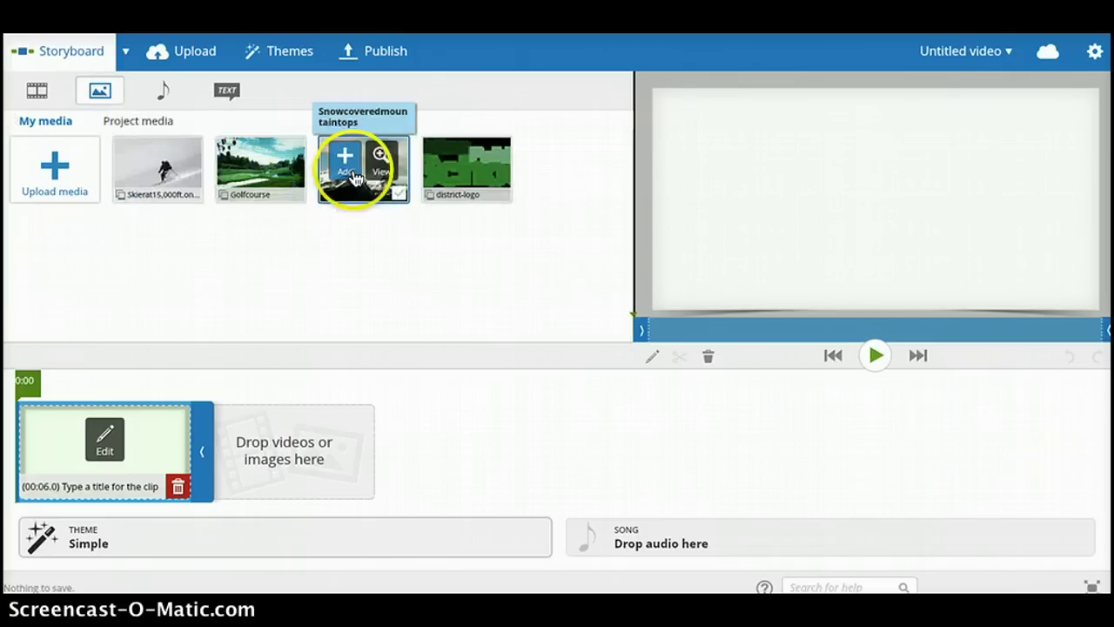
click(58, 169)
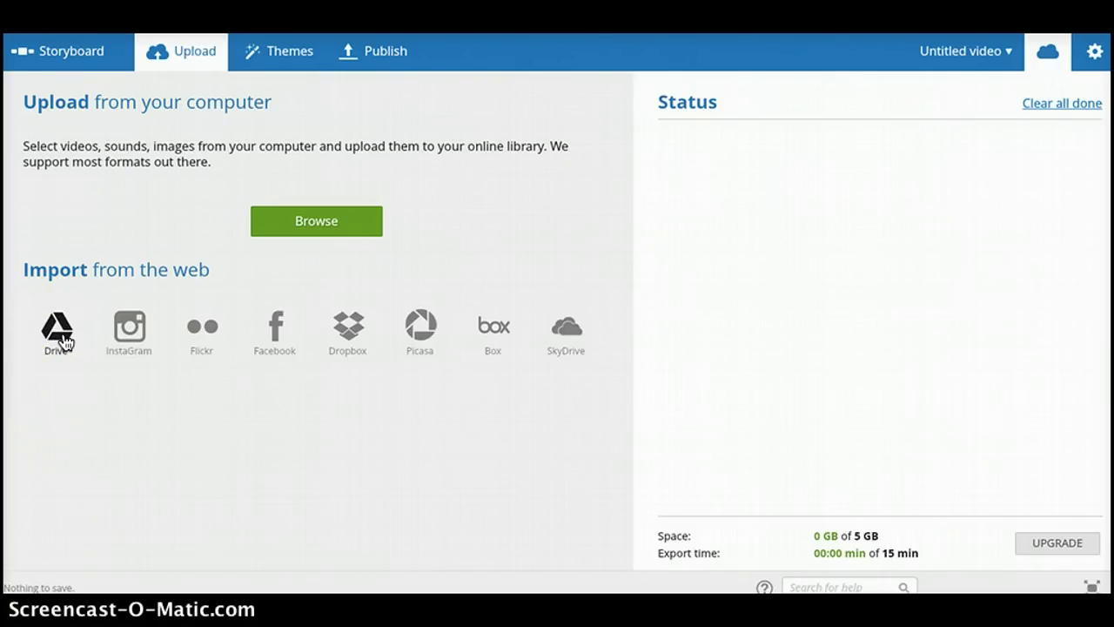
Connect the Google Drive account to WeVideo's importer, accepting the access request.
click(66, 339)
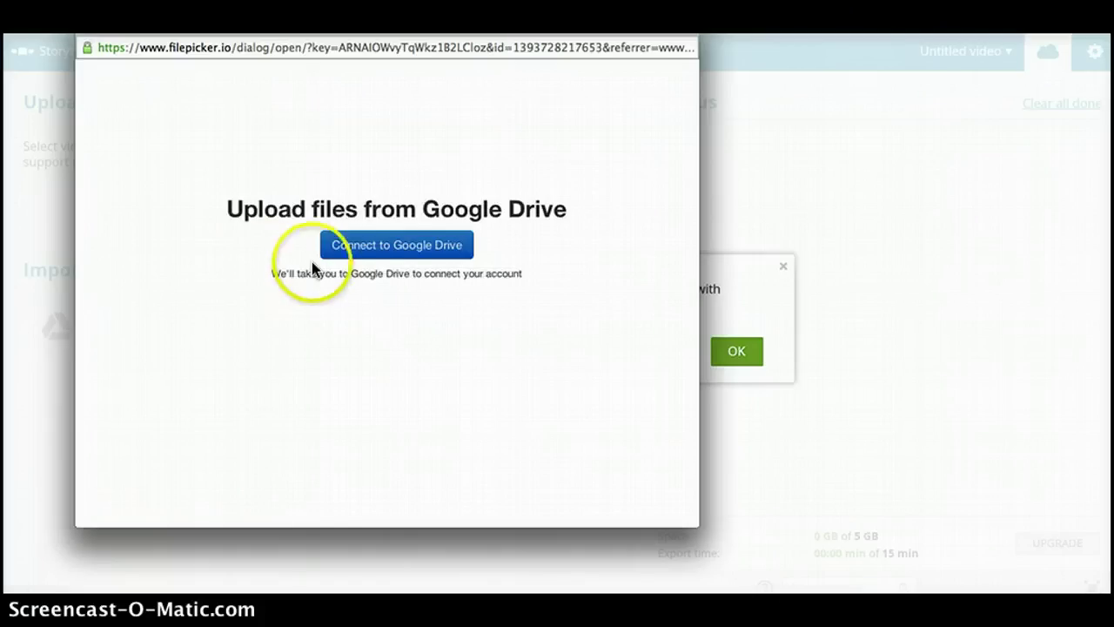
click(380, 249)
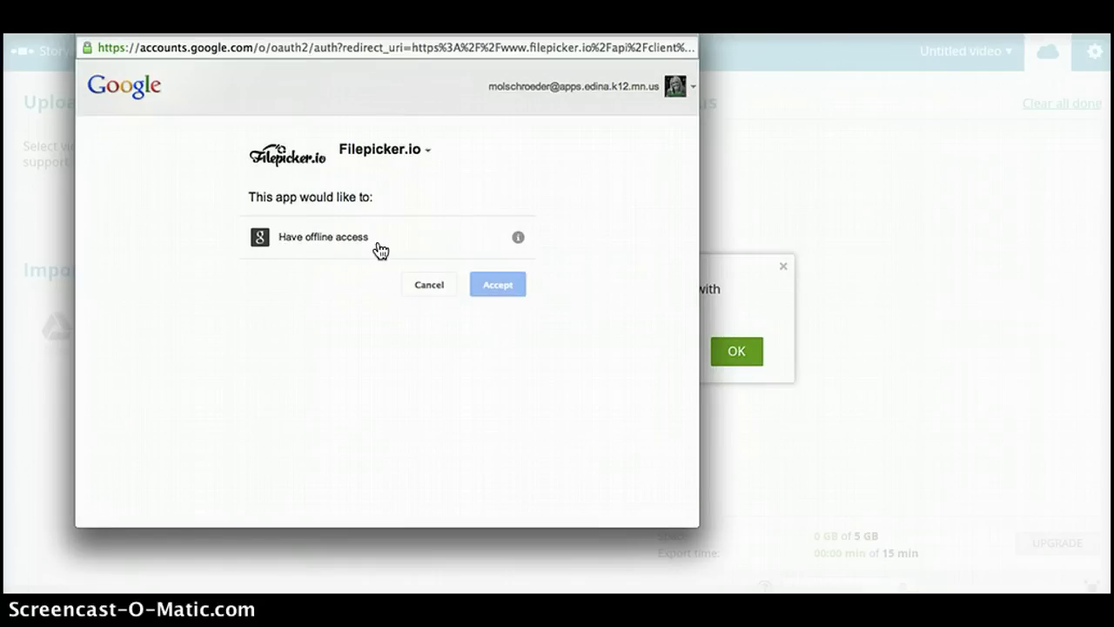
click(499, 287)
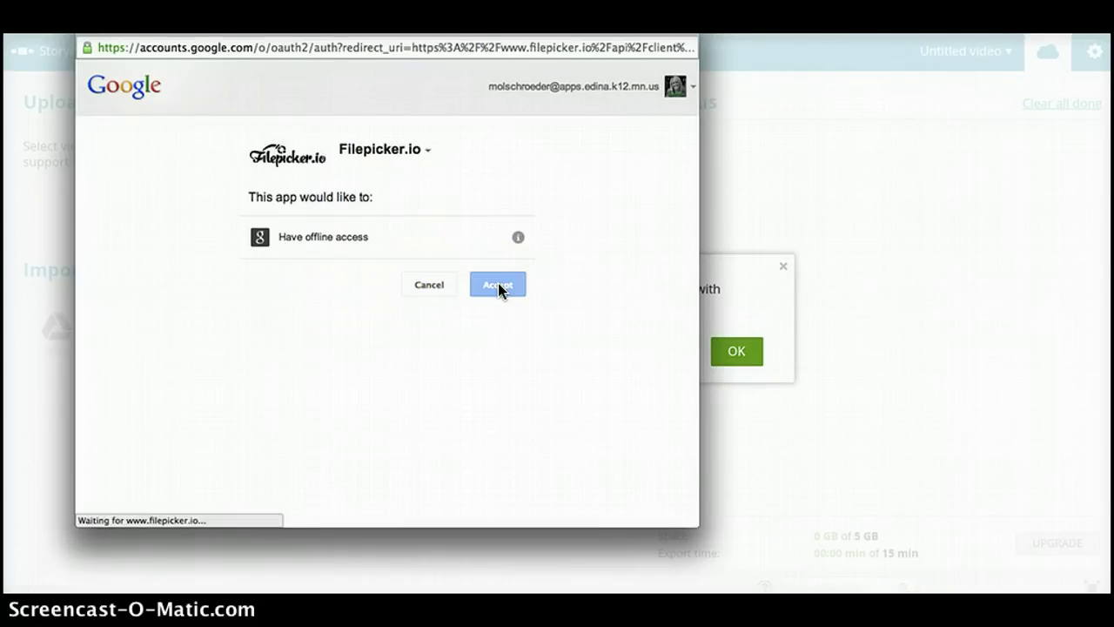
click(408, 244)
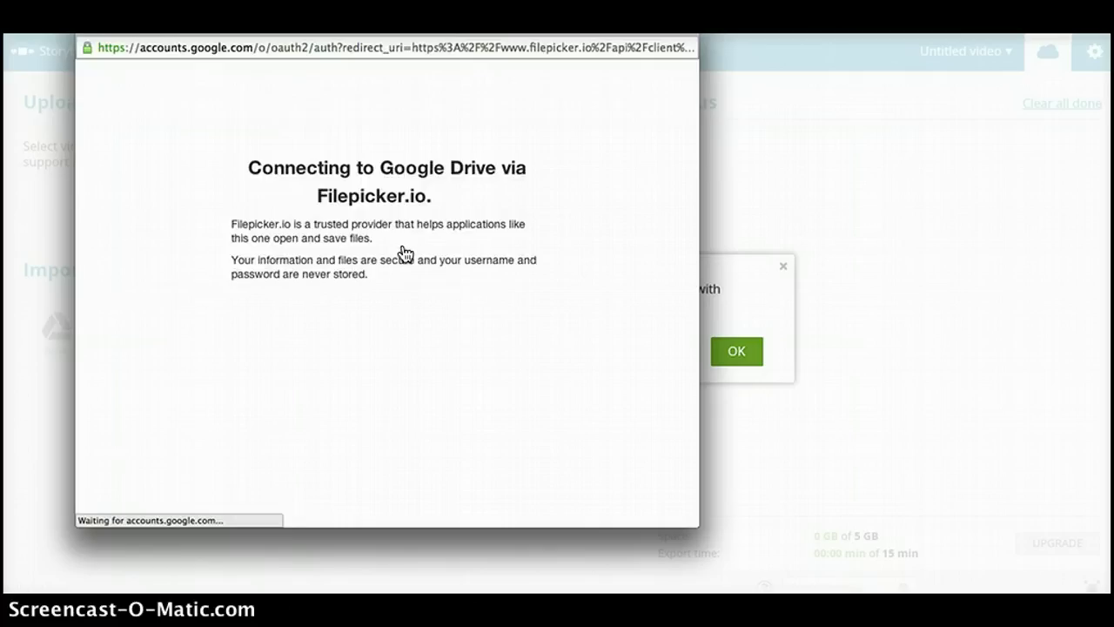
click(498, 285)
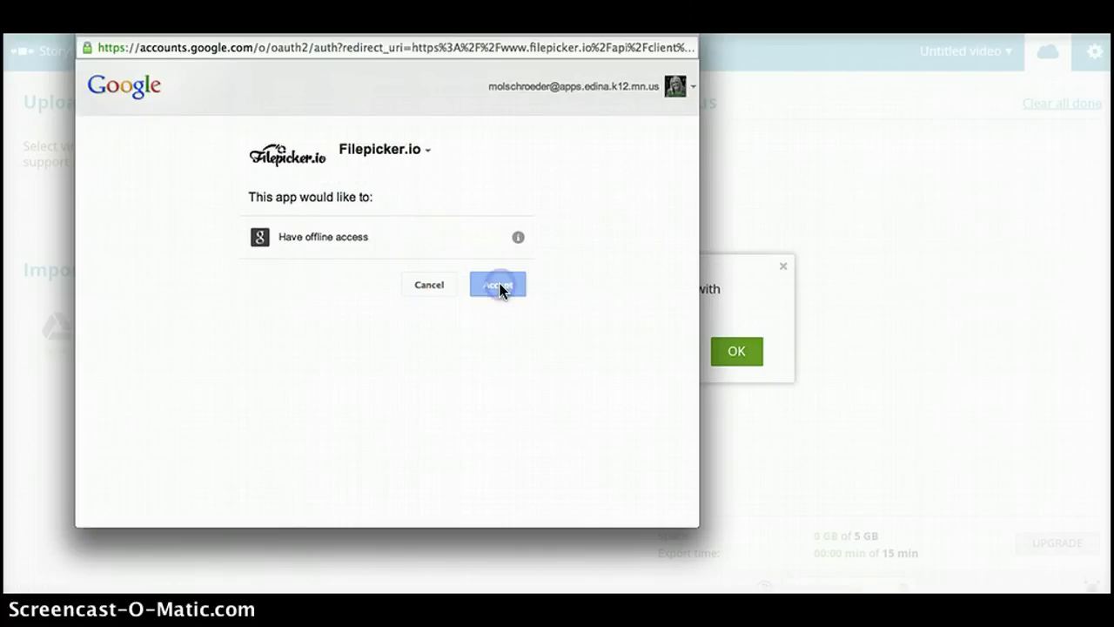
click(273, 186)
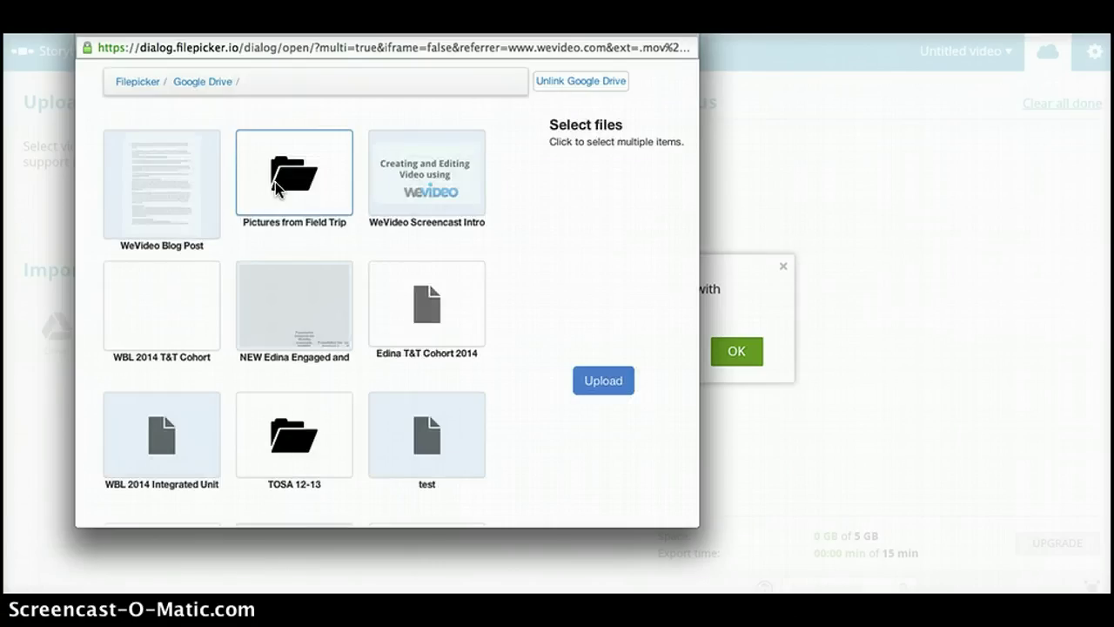
Open the Pictures from Field Trip folder in the Drive file picker.
mouse_move(275, 186)
mouse_down()
mouse_move(209, 142)
mouse_move(366, 279)
mouse_move(373, 314)
mouse_move(282, 156)
mouse_move(306, 188)
mouse_move(287, 165)
mouse_move(298, 174)
mouse_move(273, 209)
mouse_move(278, 223)
mouse_move(287, 177)
mouse_up()
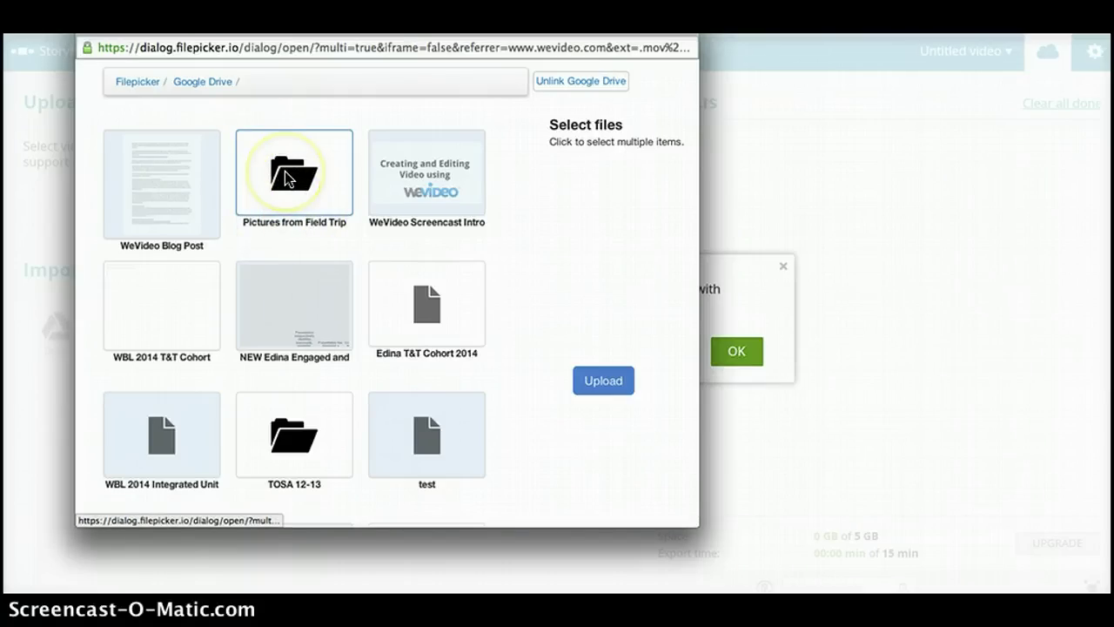
drag(179, 177, 402, 185)
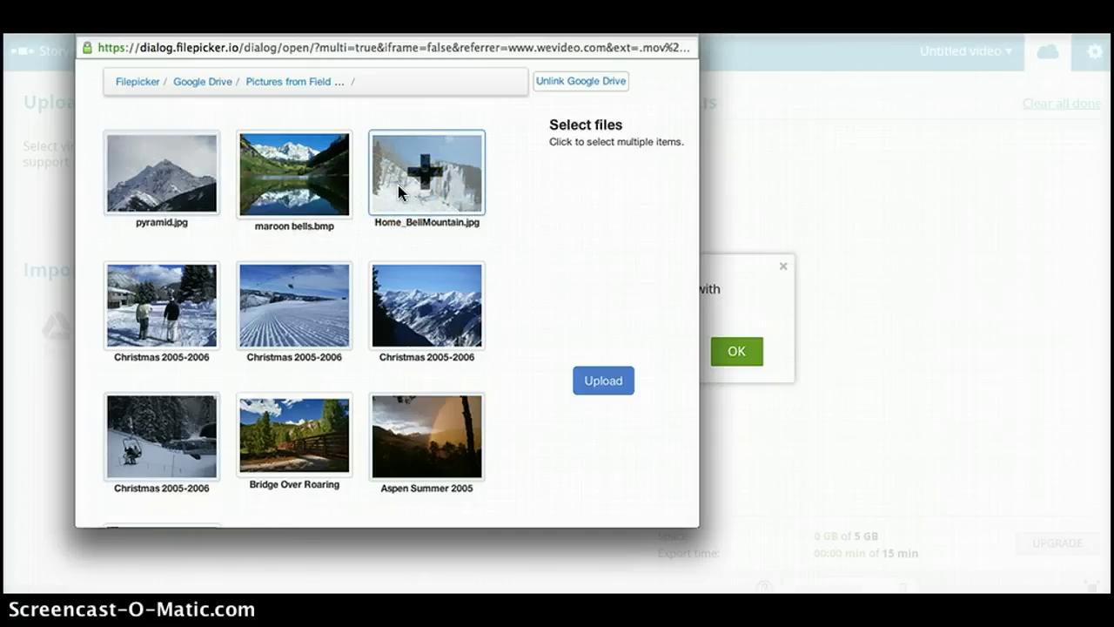
click(252, 174)
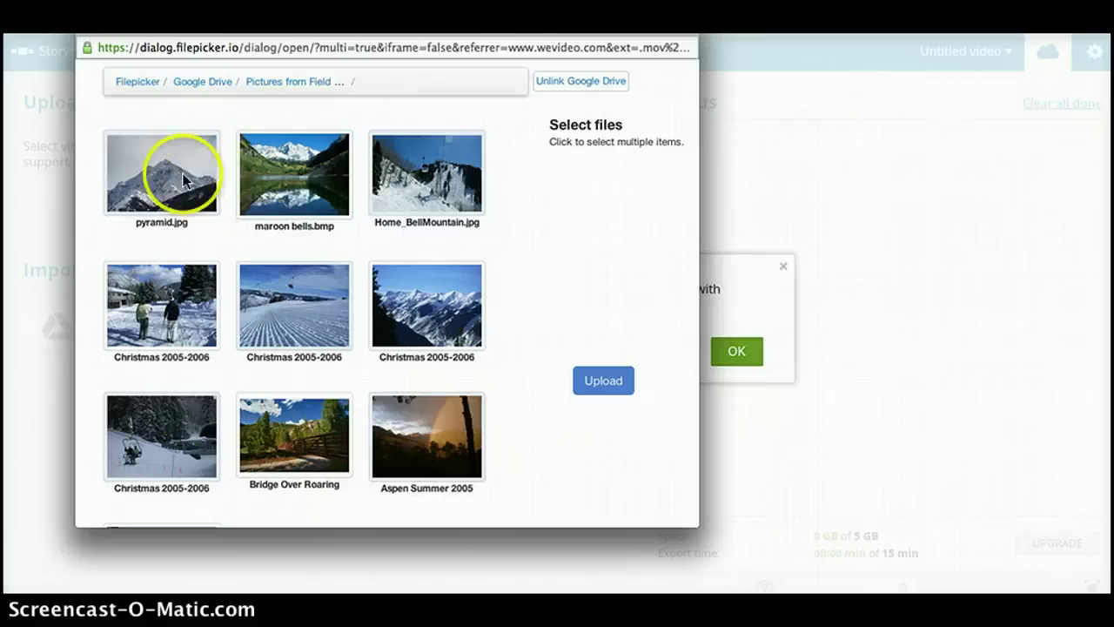
Select pyramid.jpg, maroon bells.bmp and Home_BellMountain.jpg and upload them.
click(156, 170)
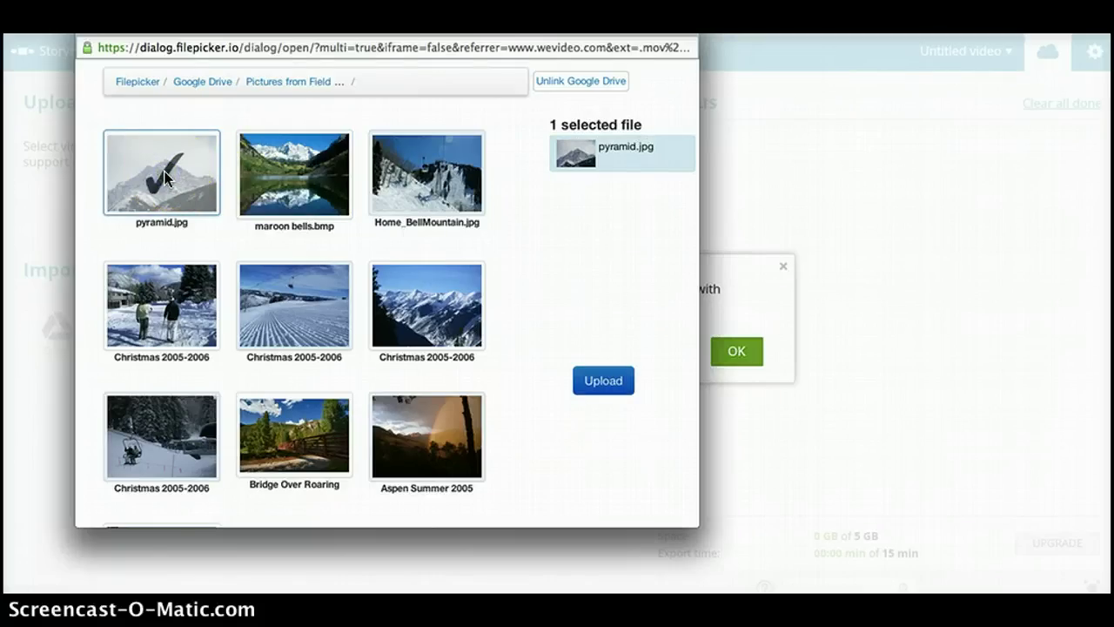
click(557, 142)
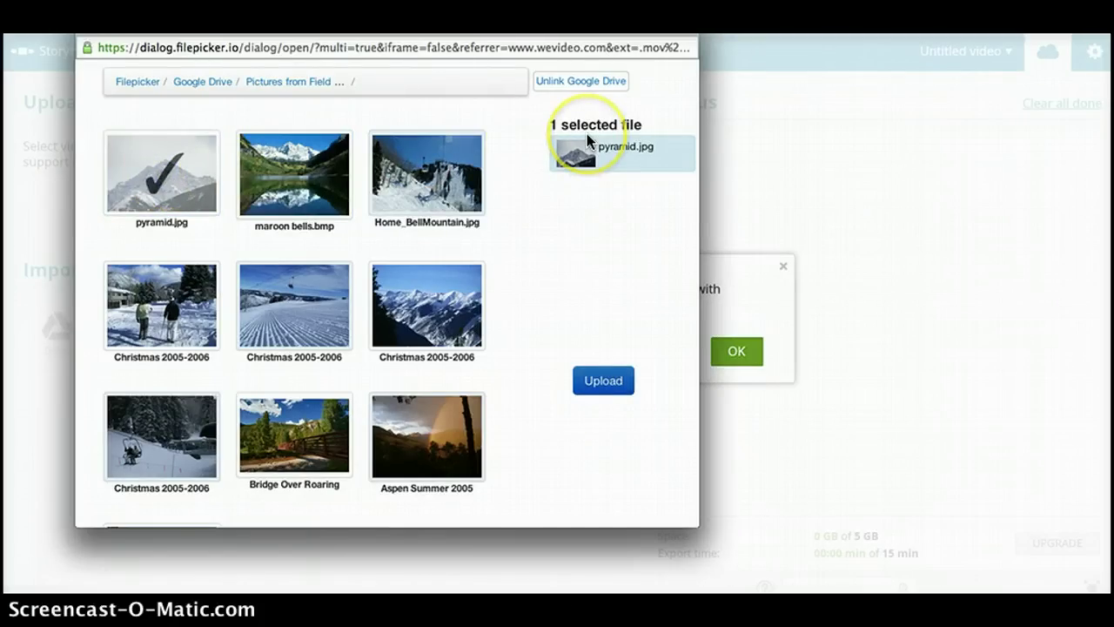
click(296, 170)
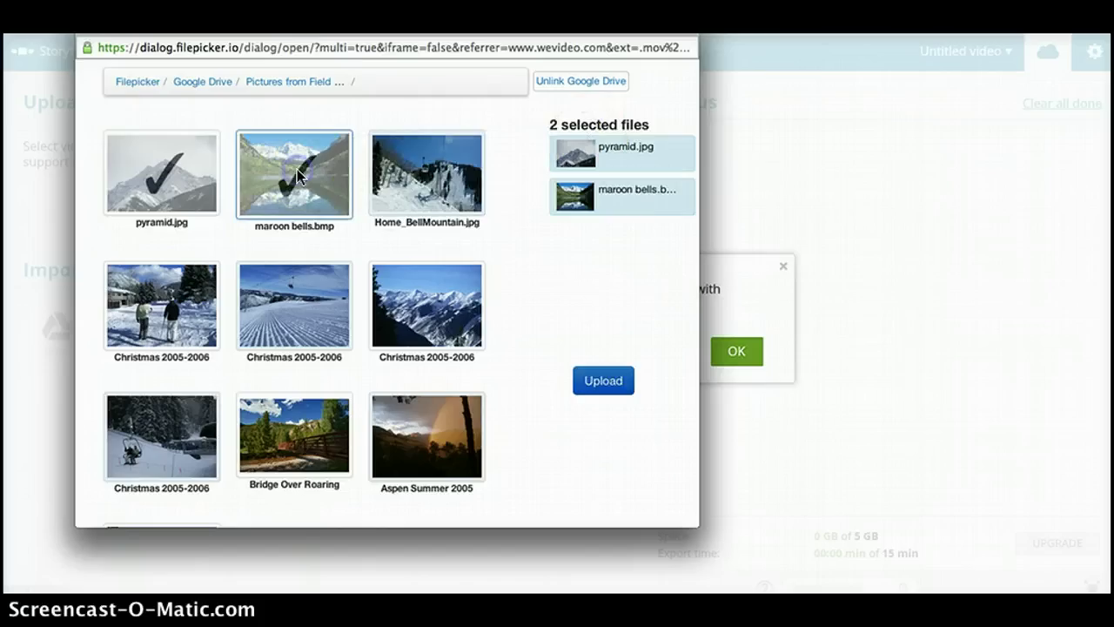
click(425, 174)
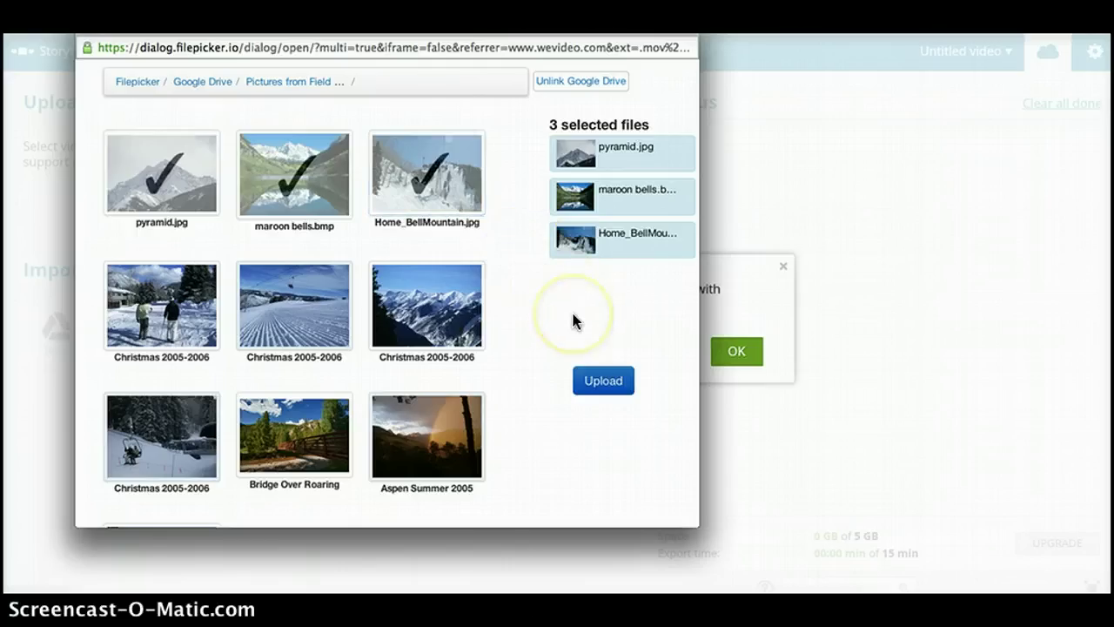
click(599, 384)
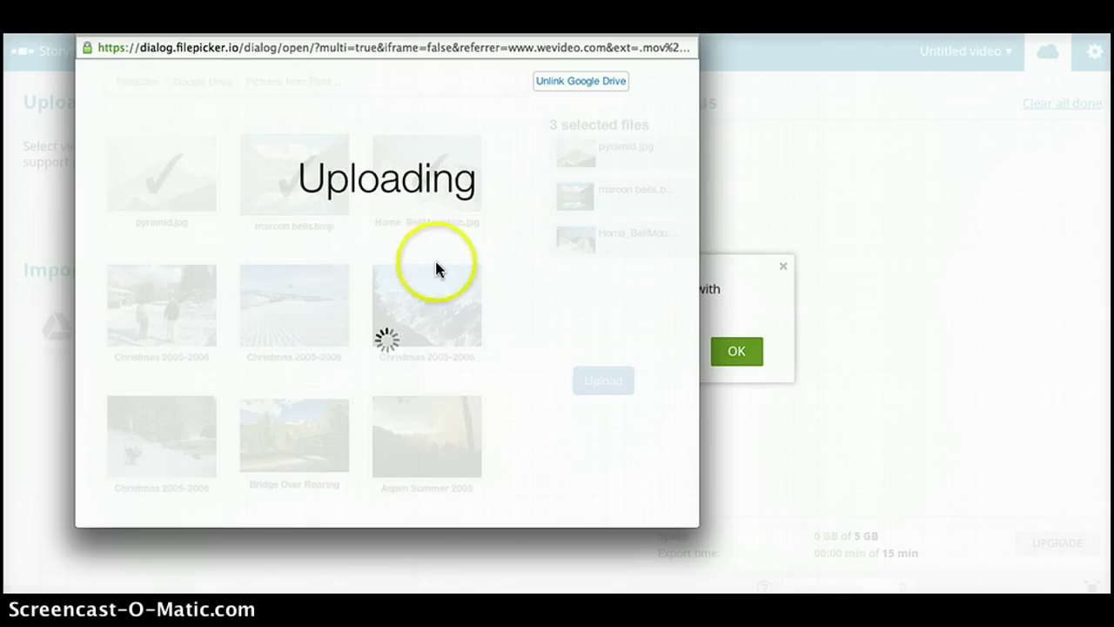
Dismiss the permission pop-up and reopen the Google Drive importer.
click(168, 80)
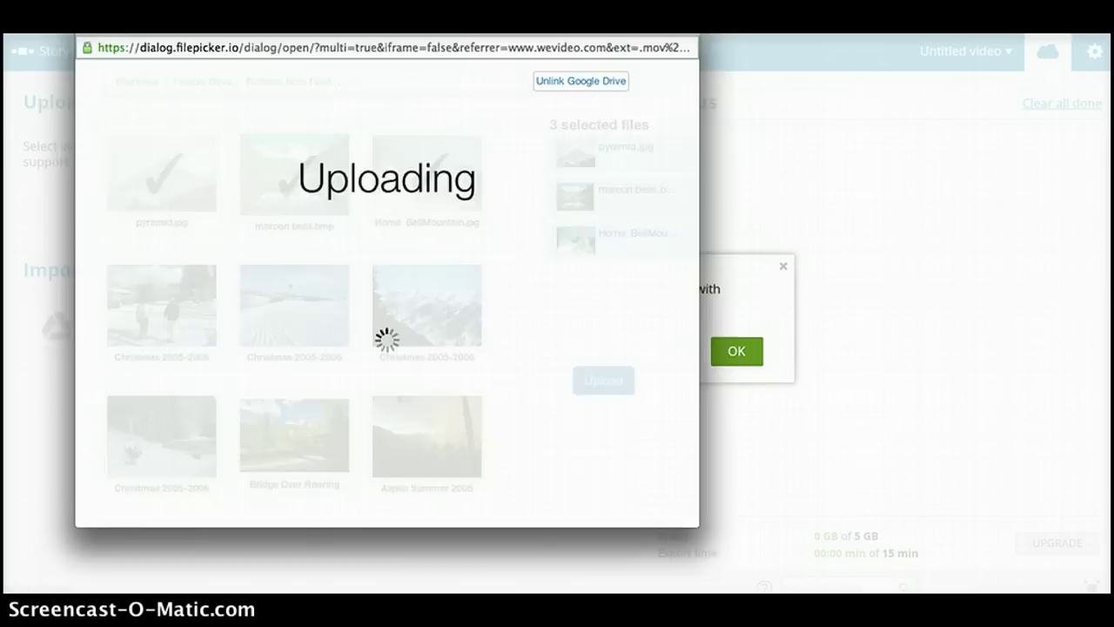
click(736, 355)
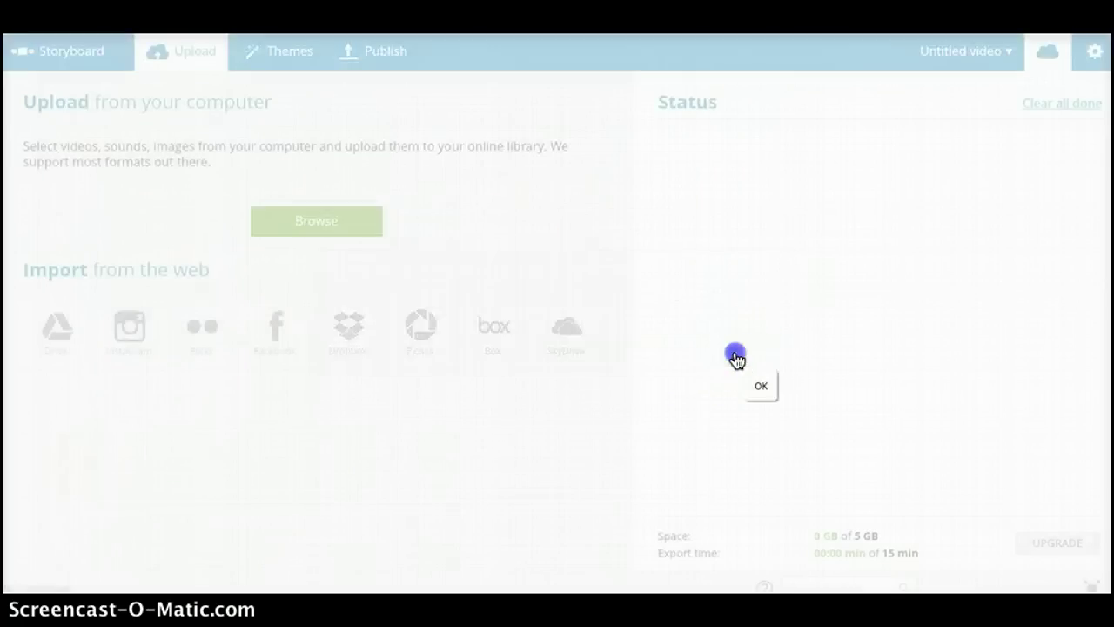
click(61, 329)
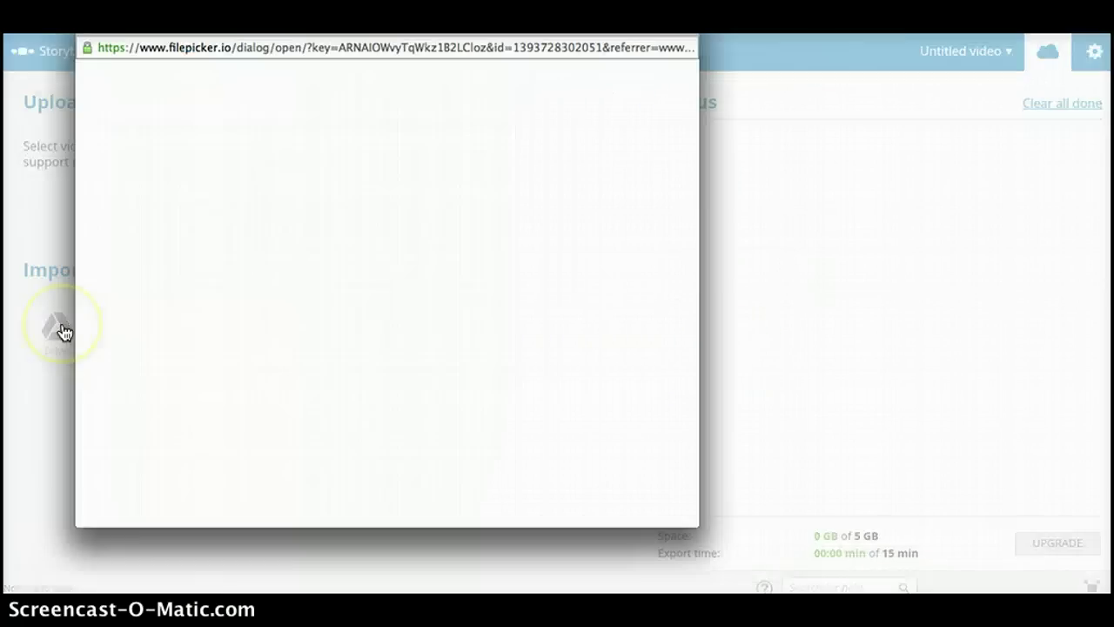
click(406, 294)
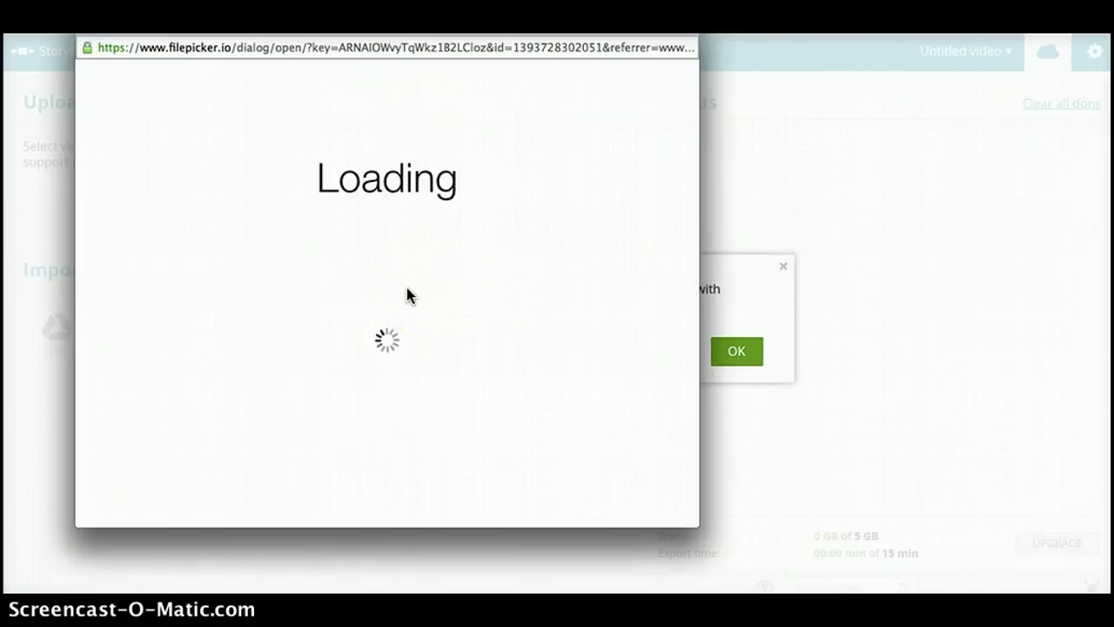
Upload pyramid.jpg, maroon bells.bmp and Home_BellMountain.jpg from the field trip pictures folder.
click(273, 186)
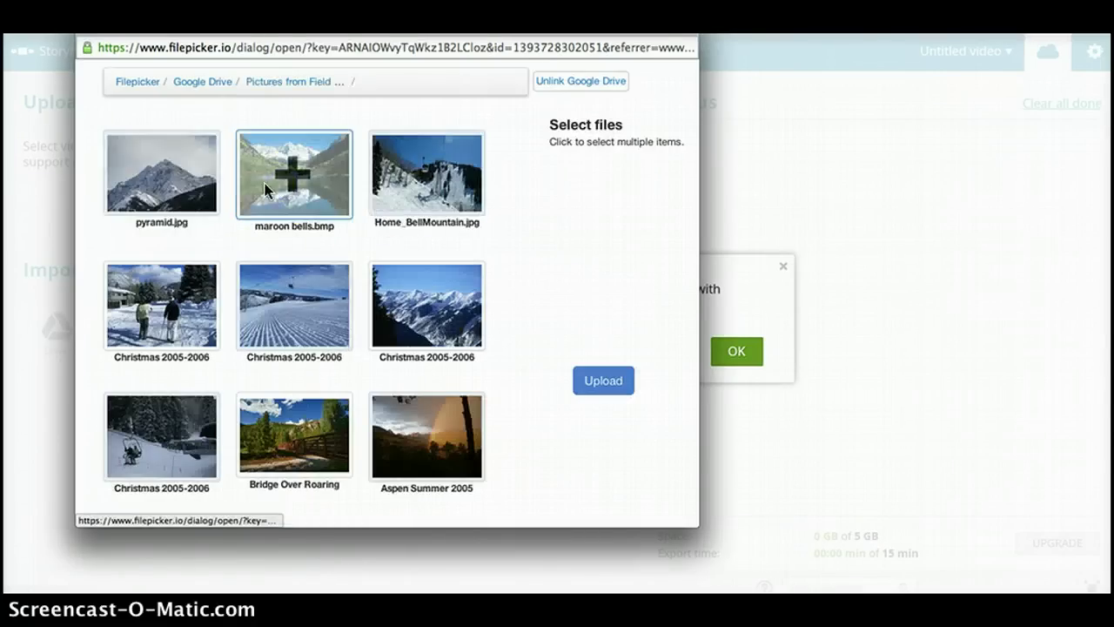
click(153, 170)
click(280, 187)
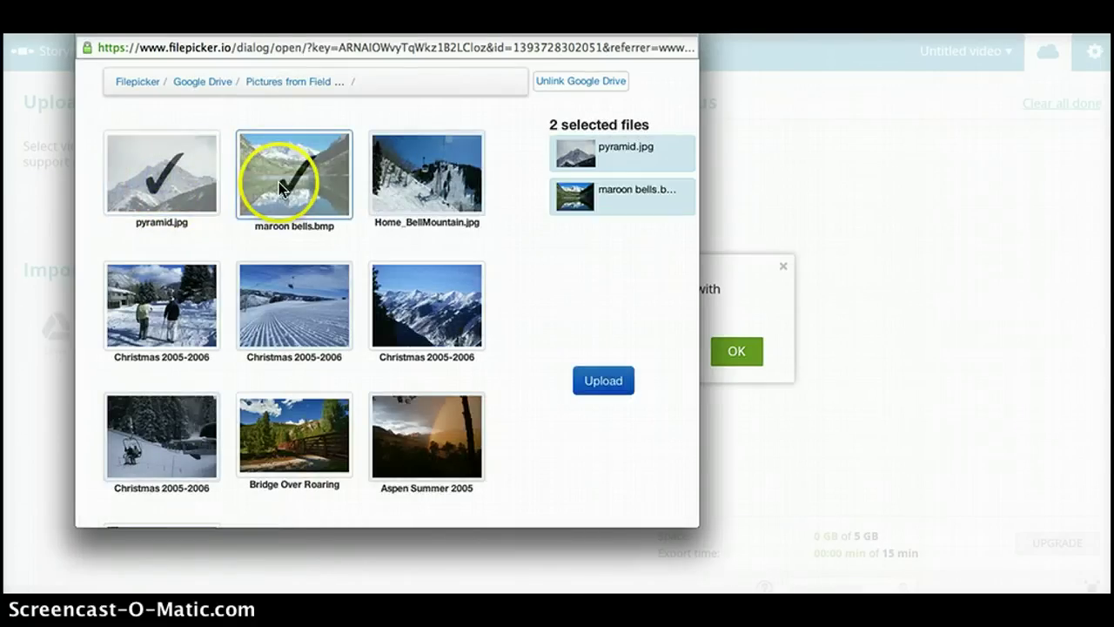
click(425, 174)
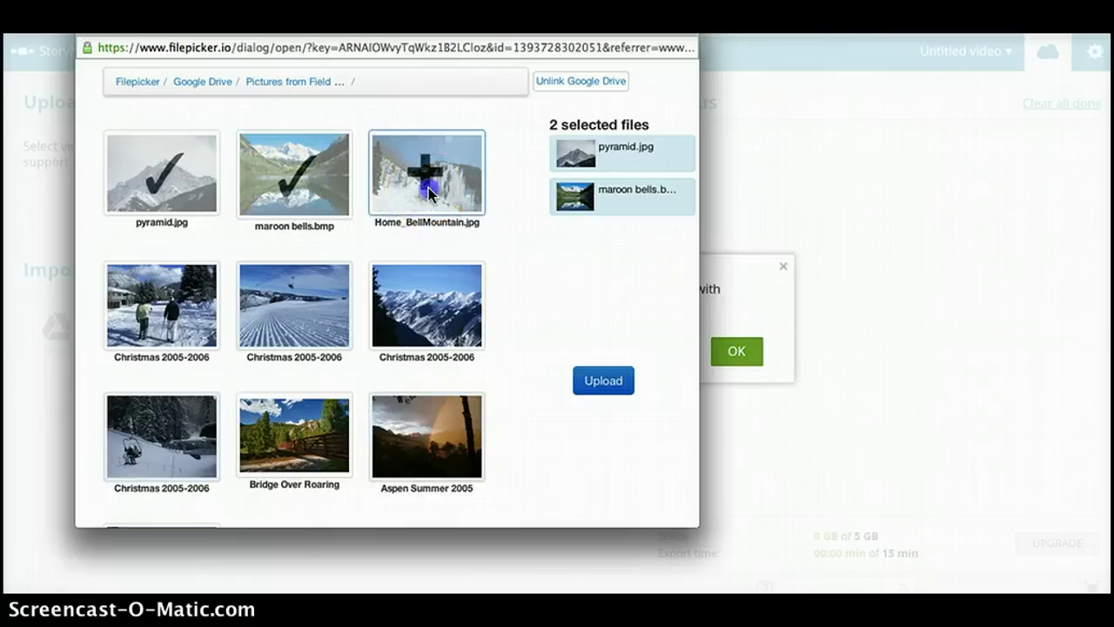
click(621, 394)
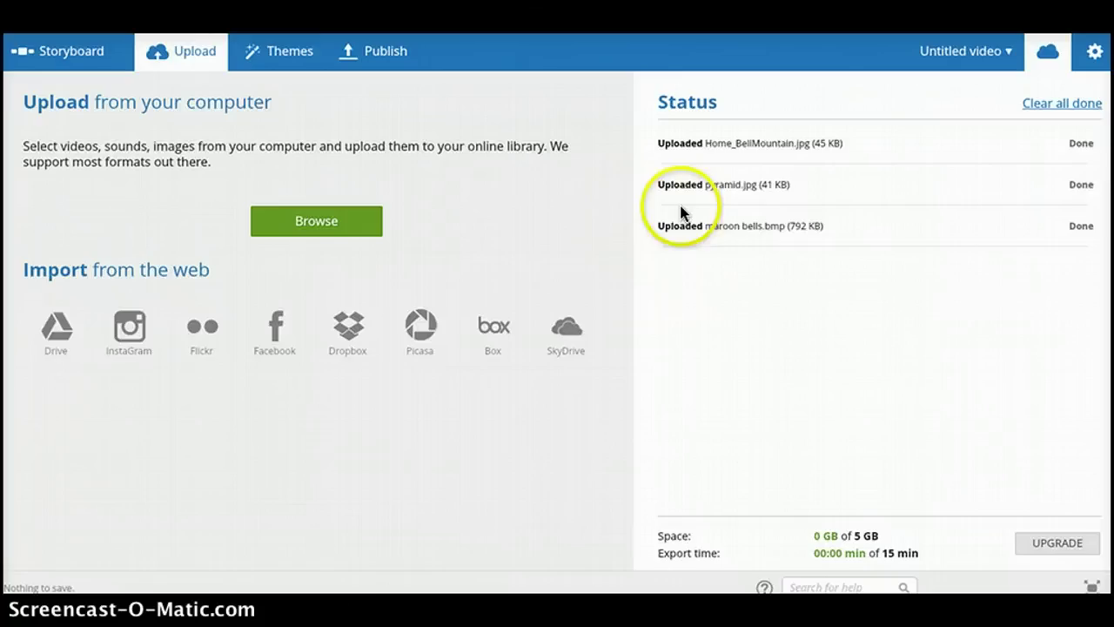
In the Storyboard, add pyramid, Home_BellMountain and Snowcoveredmountaintops as clips one, two and three.
click(75, 54)
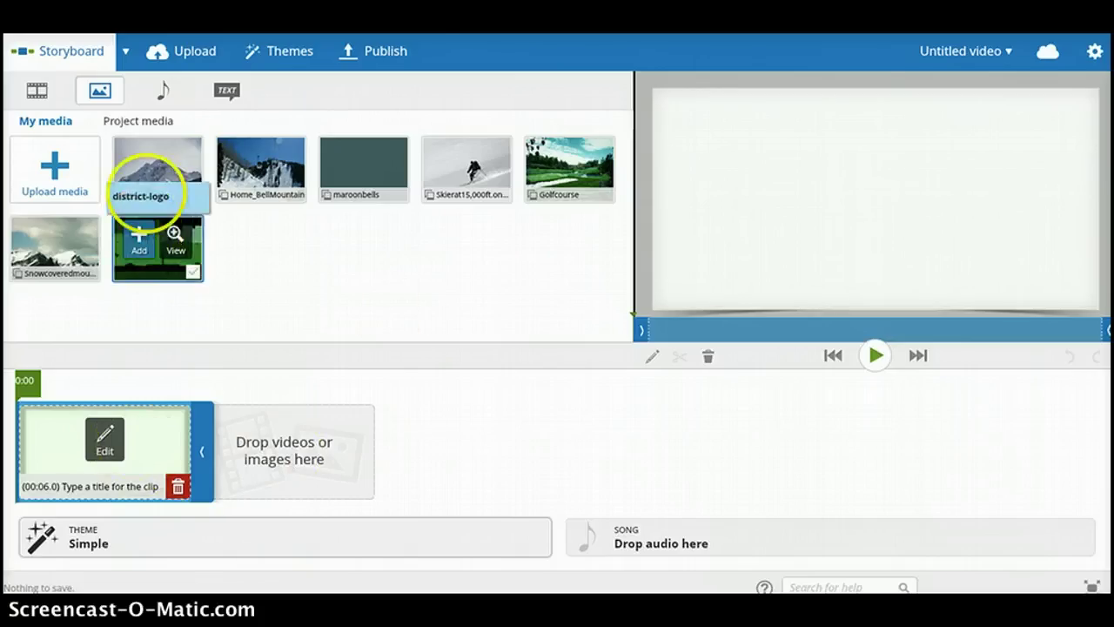
mouse_move(146, 179)
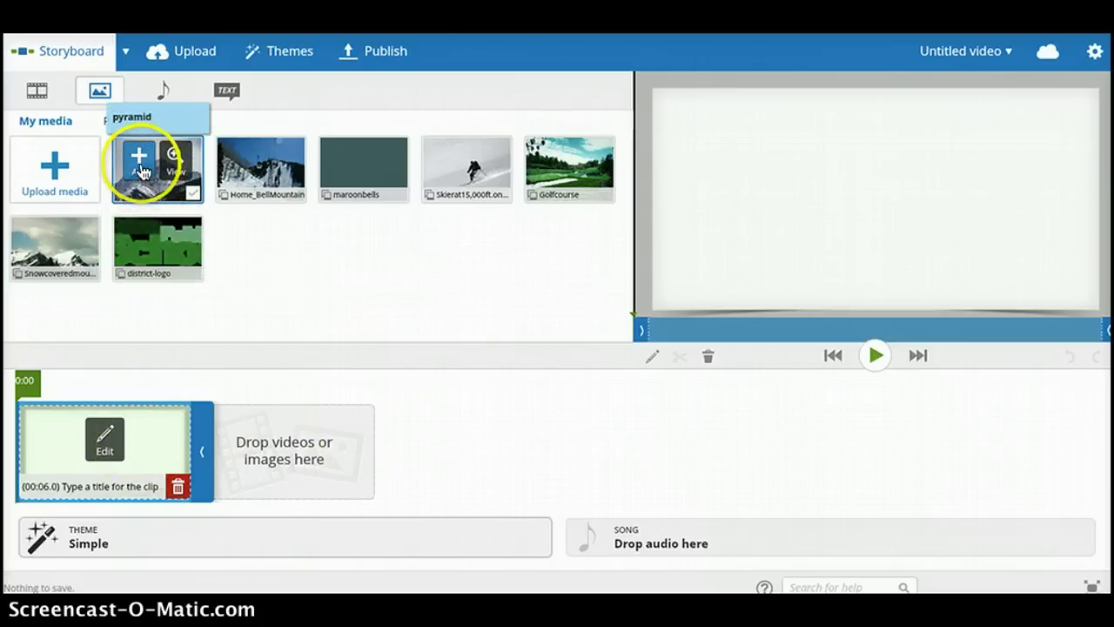
drag(146, 174, 91, 487)
mouse_move(261, 178)
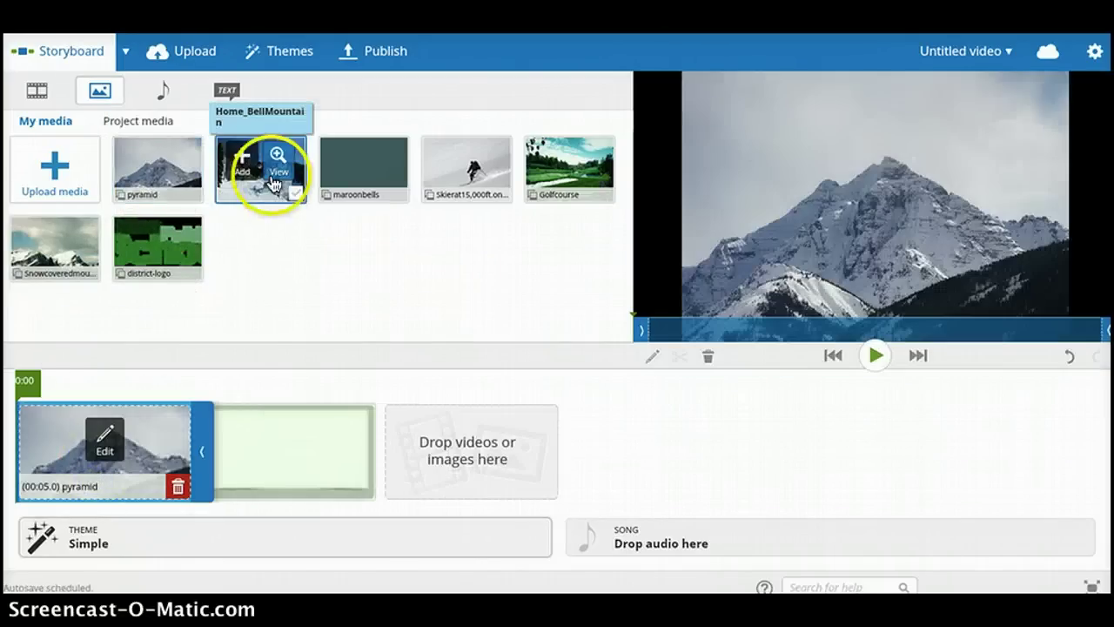
drag(252, 186, 282, 448)
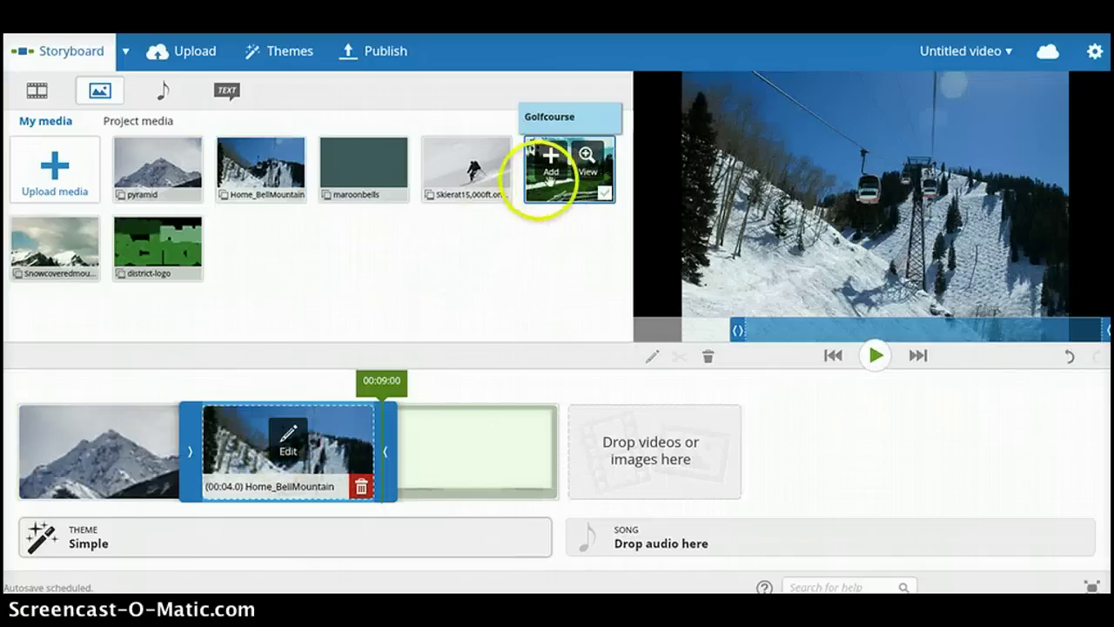
mouse_move(485, 186)
mouse_move(65, 252)
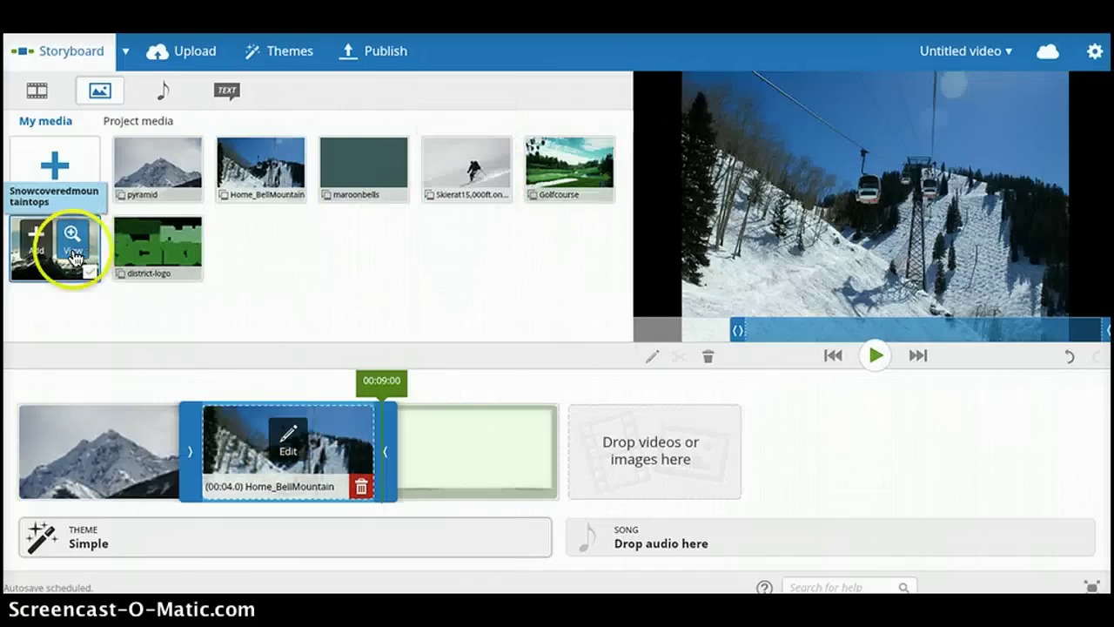
drag(62, 261, 487, 465)
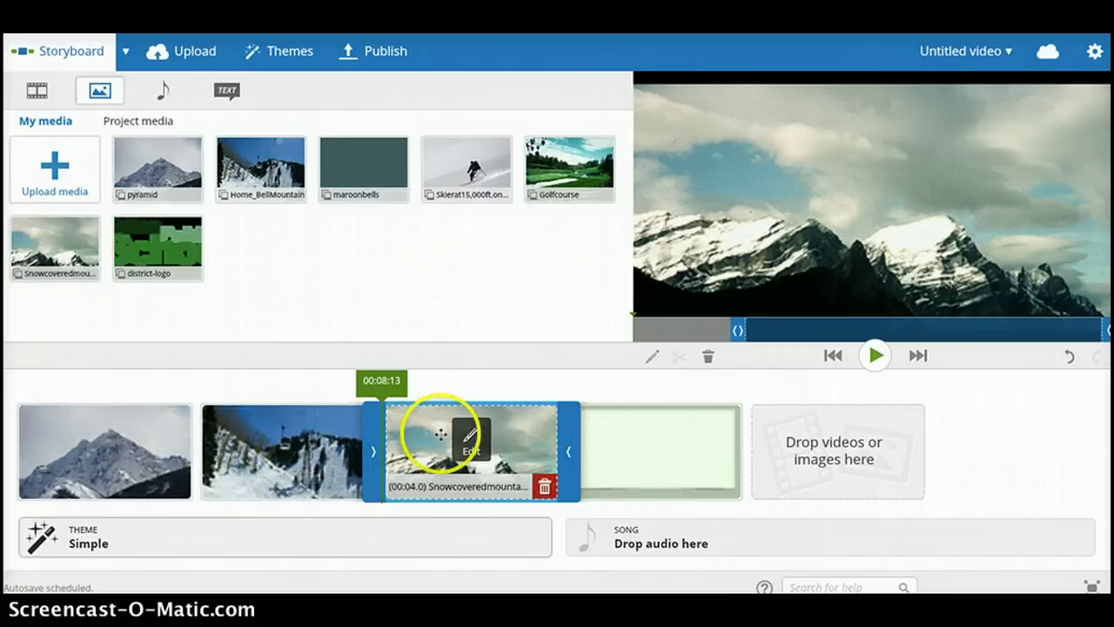
Shorten the Snowcoveredmountaintops and Home_BellMountain clips, and trim the pyramid clip to 2 seconds.
drag(567, 447, 511, 448)
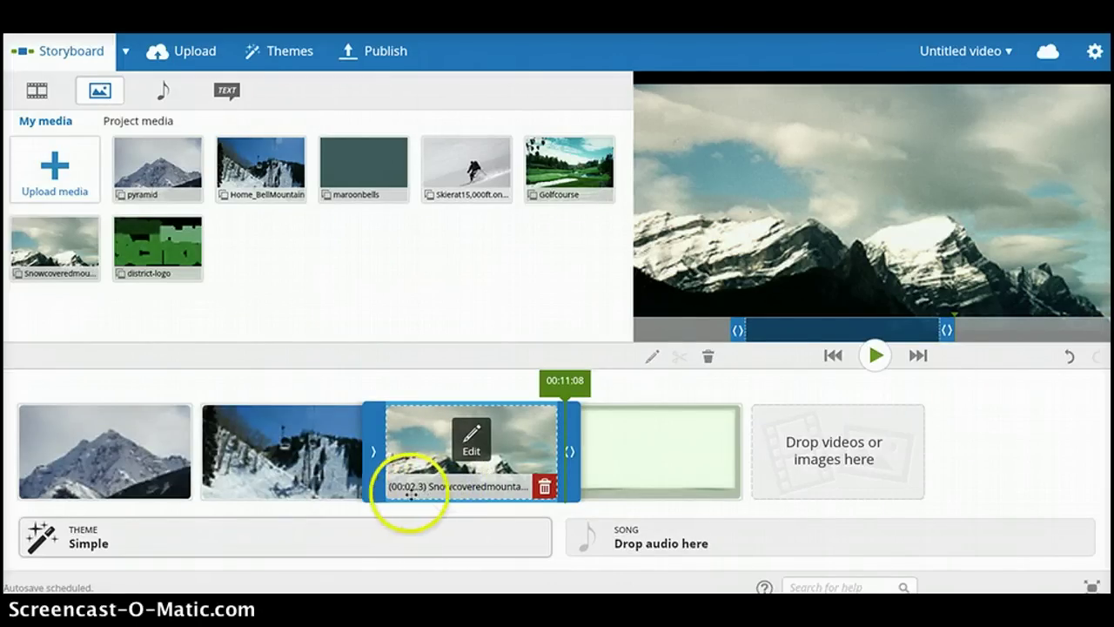
click(315, 467)
drag(385, 449, 318, 451)
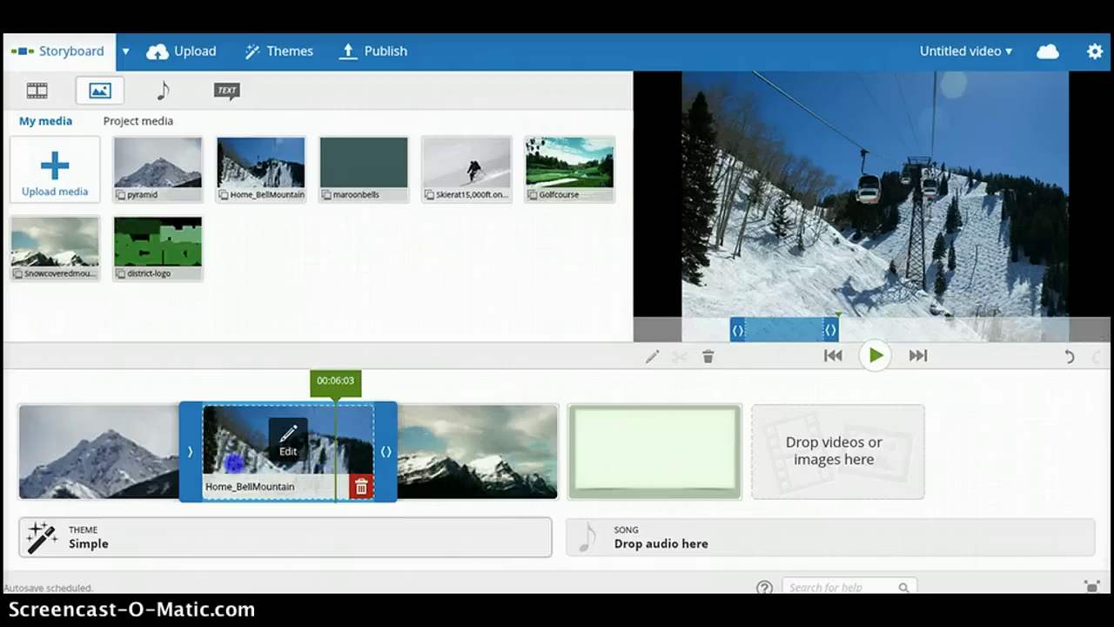
click(152, 458)
drag(206, 448, 144, 448)
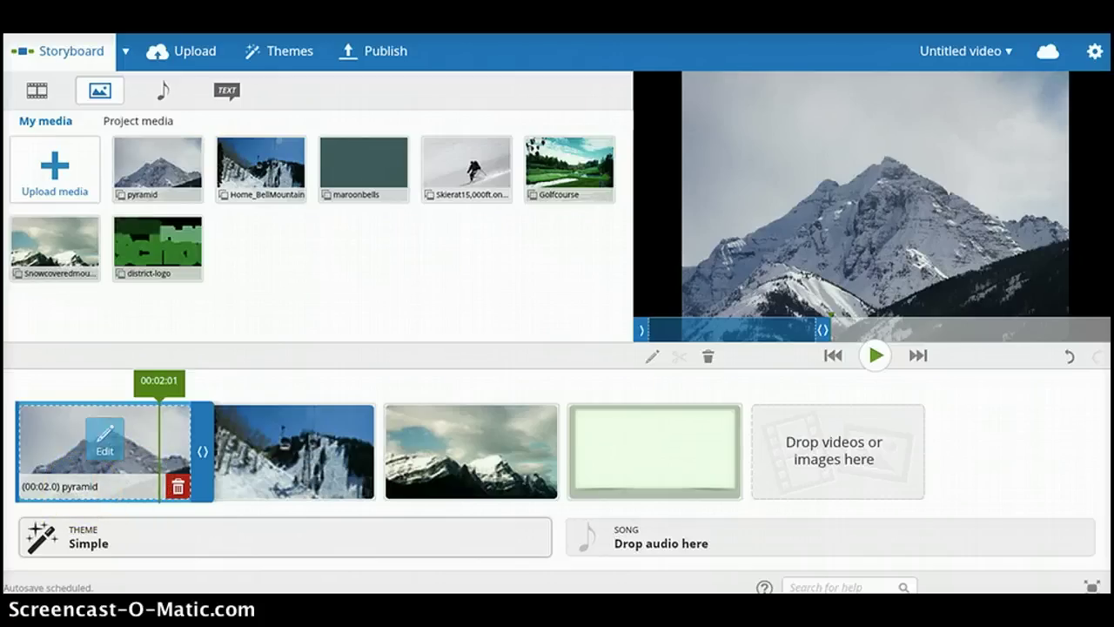
Insert a Title Text slide at the start of the timeline.
click(230, 100)
mouse_move(46, 156)
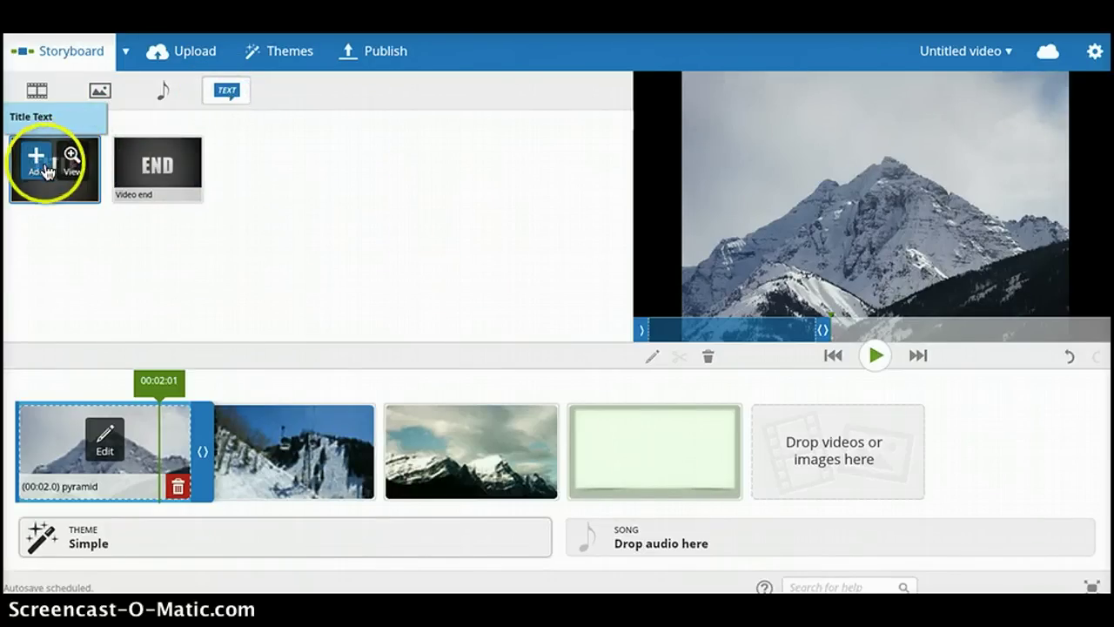
drag(45, 170, 22, 433)
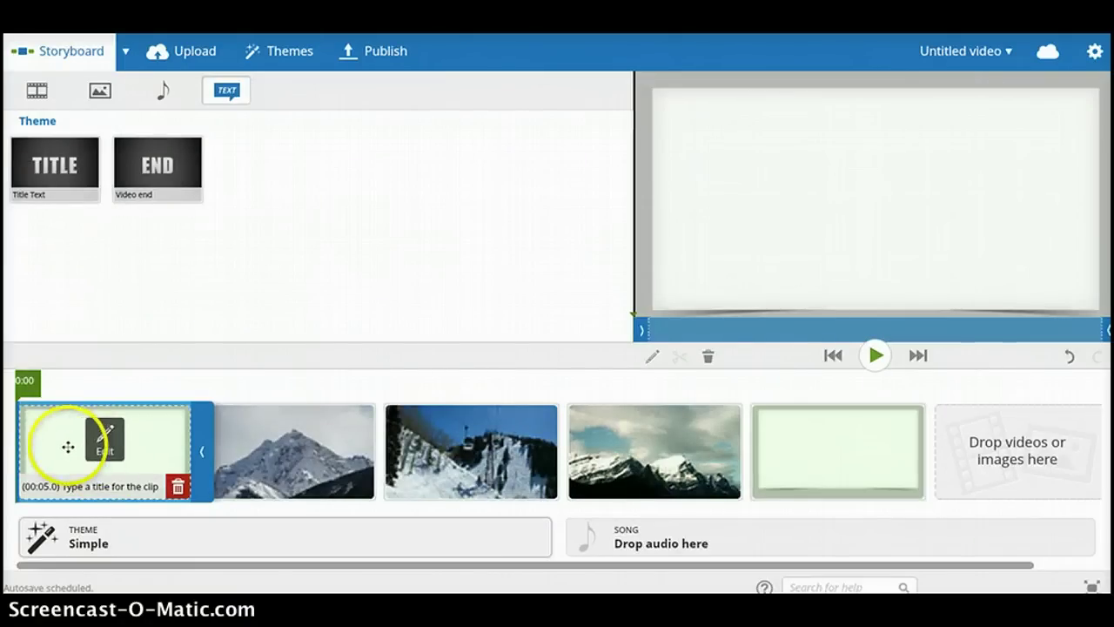
Edit the title slide to read 'Aspen, Colorado' with the author's byline beneath it.
click(116, 450)
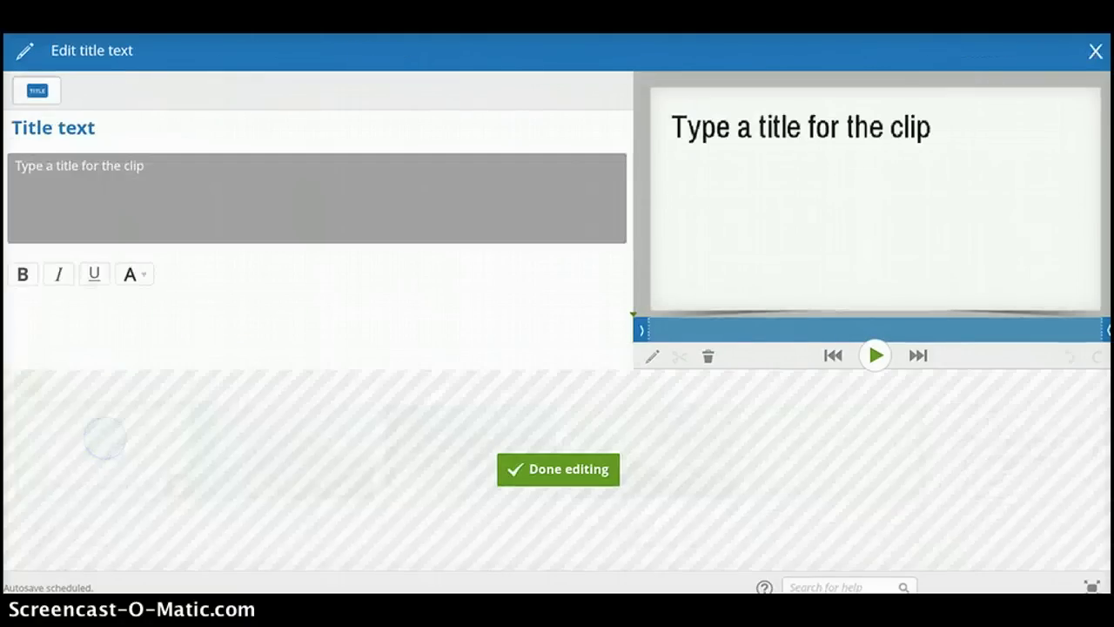
click(62, 161)
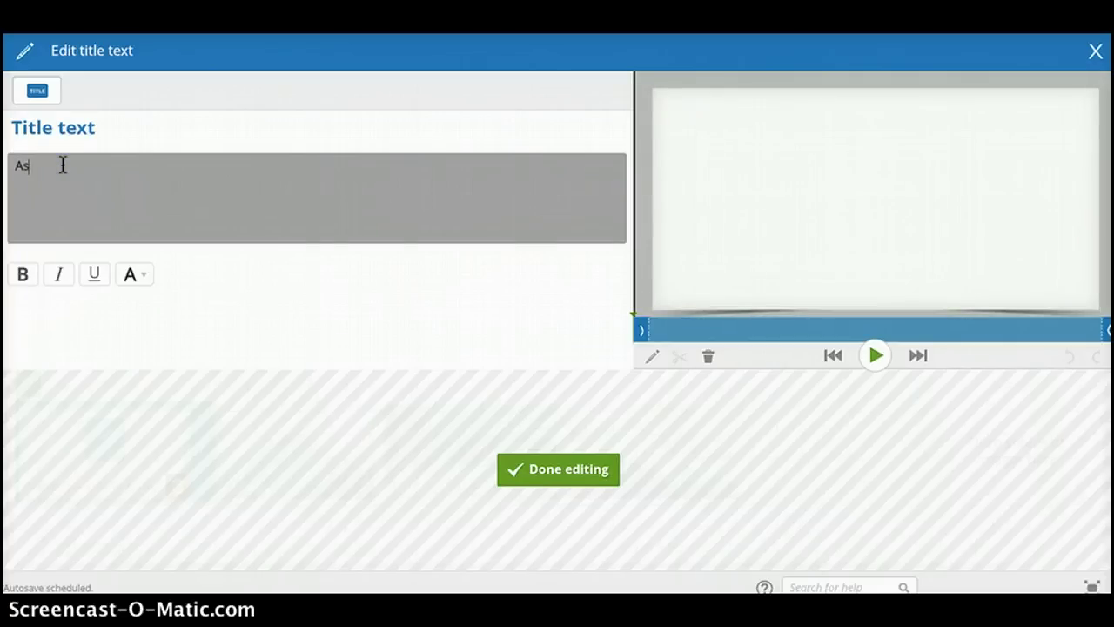
text(Aspen Colora)
key(BackSpace)
key(BackSpace)
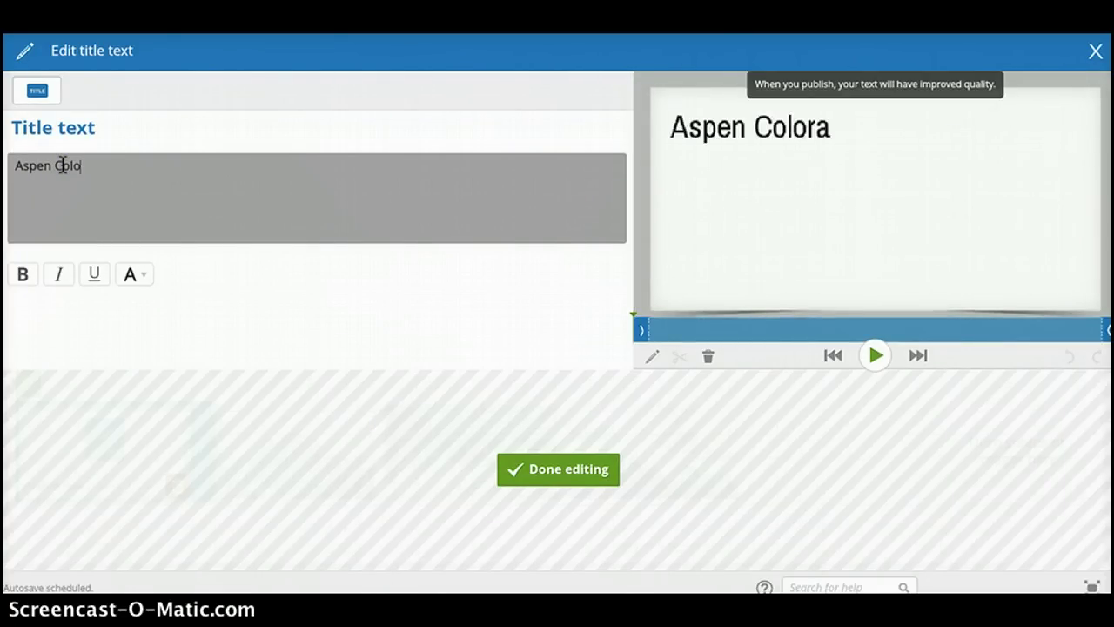
key(BackSpace)
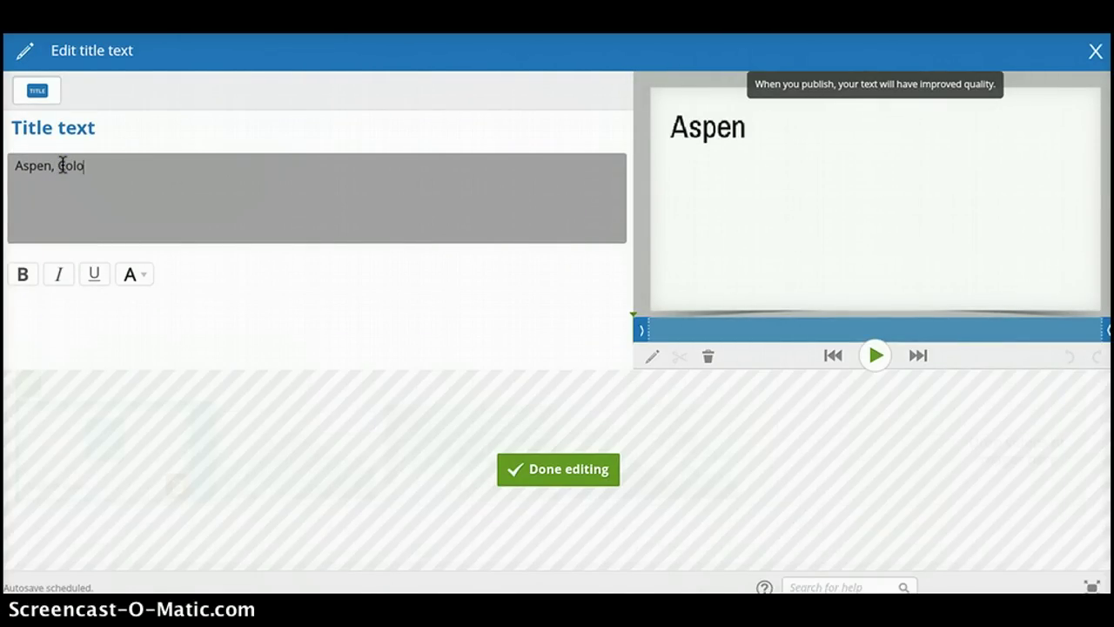
text(by Molly)
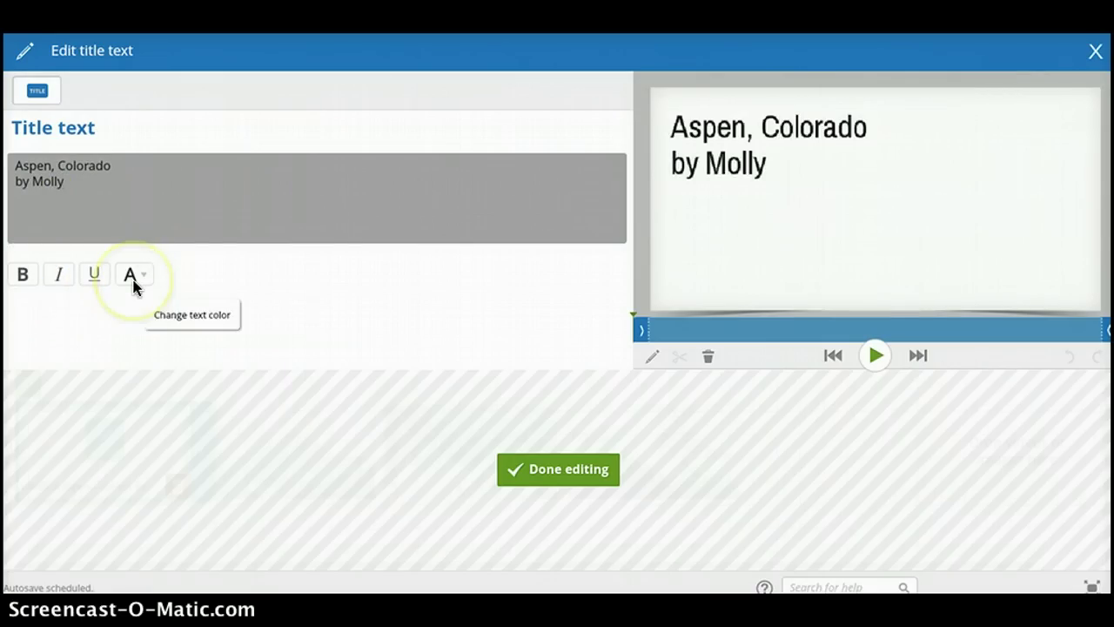
Caption the pyramid mountain clip 'The beautiful mountains in Colorado.' and finish editing.
click(546, 471)
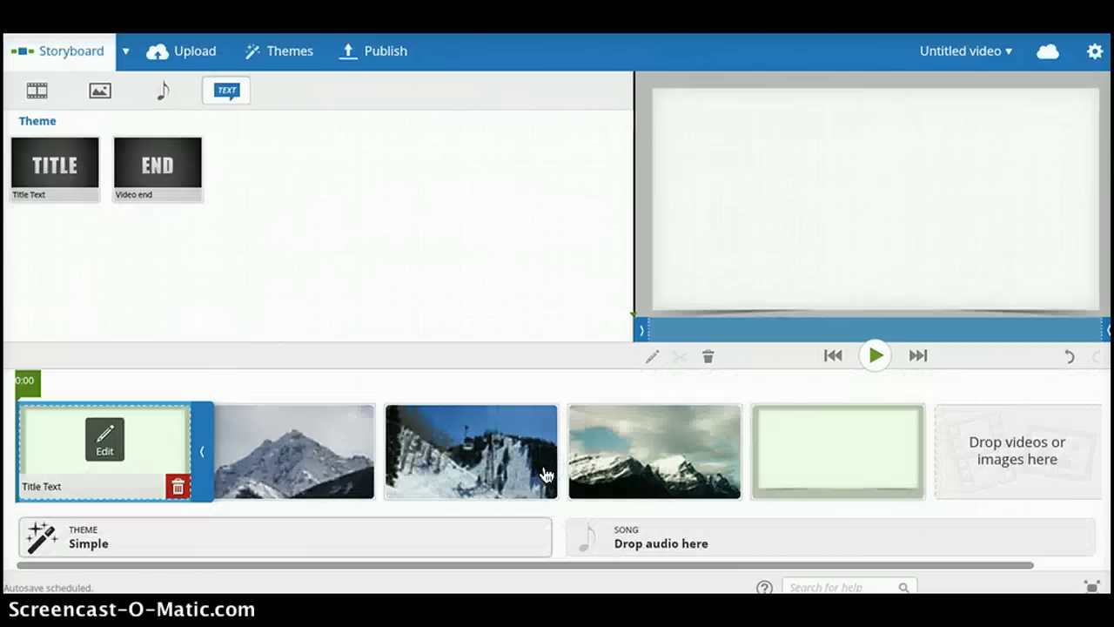
click(286, 462)
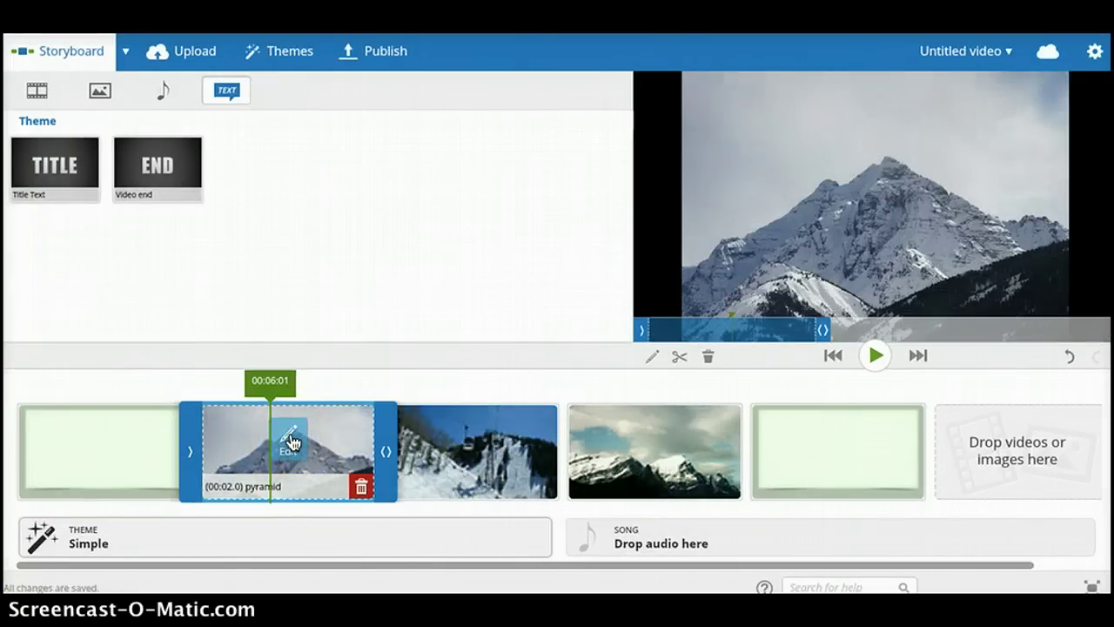
click(291, 435)
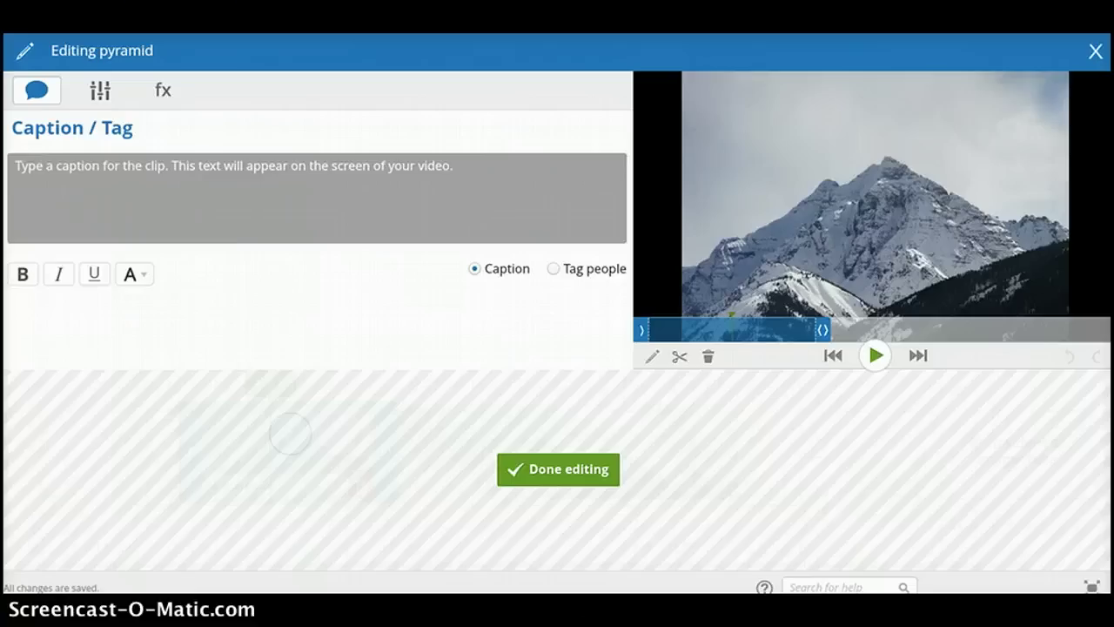
click(163, 169)
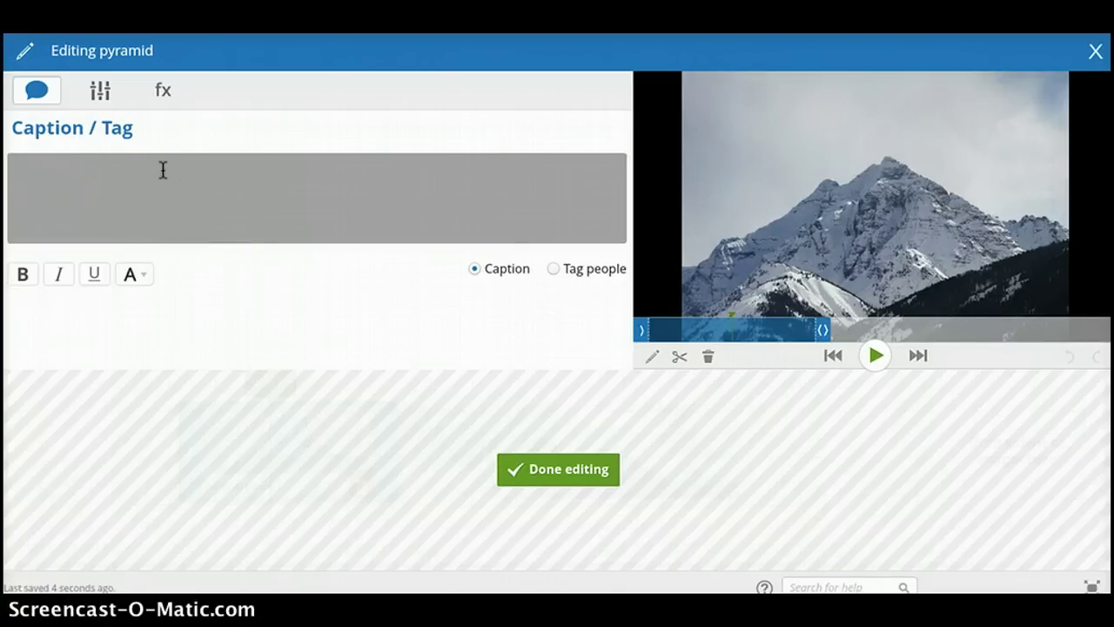
key(BackSpace)
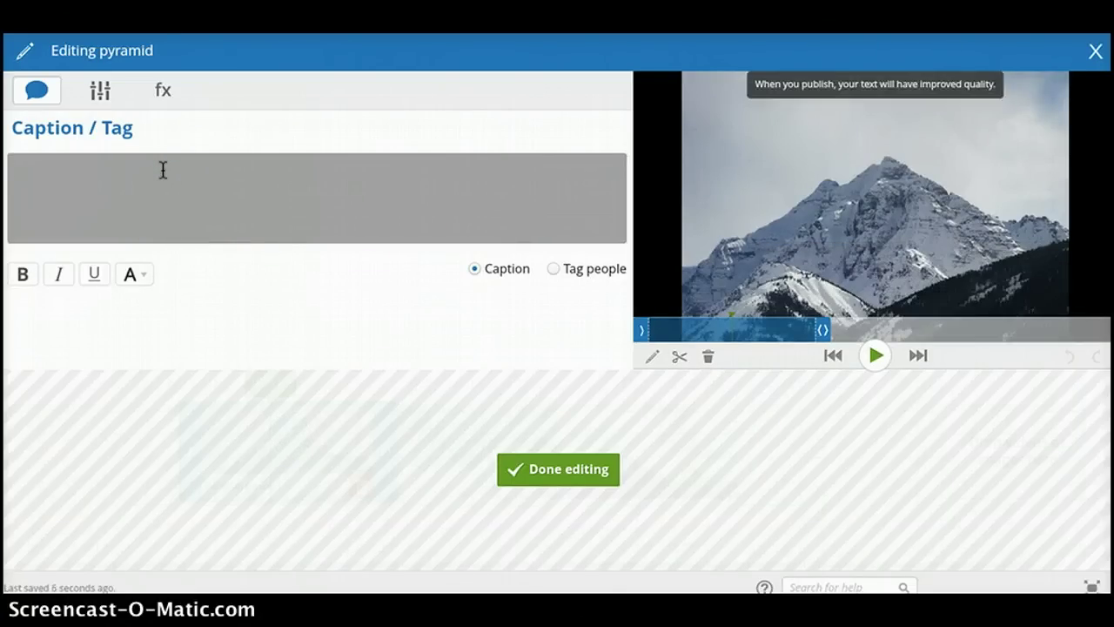
key(BackSpace)
key(BackSpace)
text(The beautiful mo)
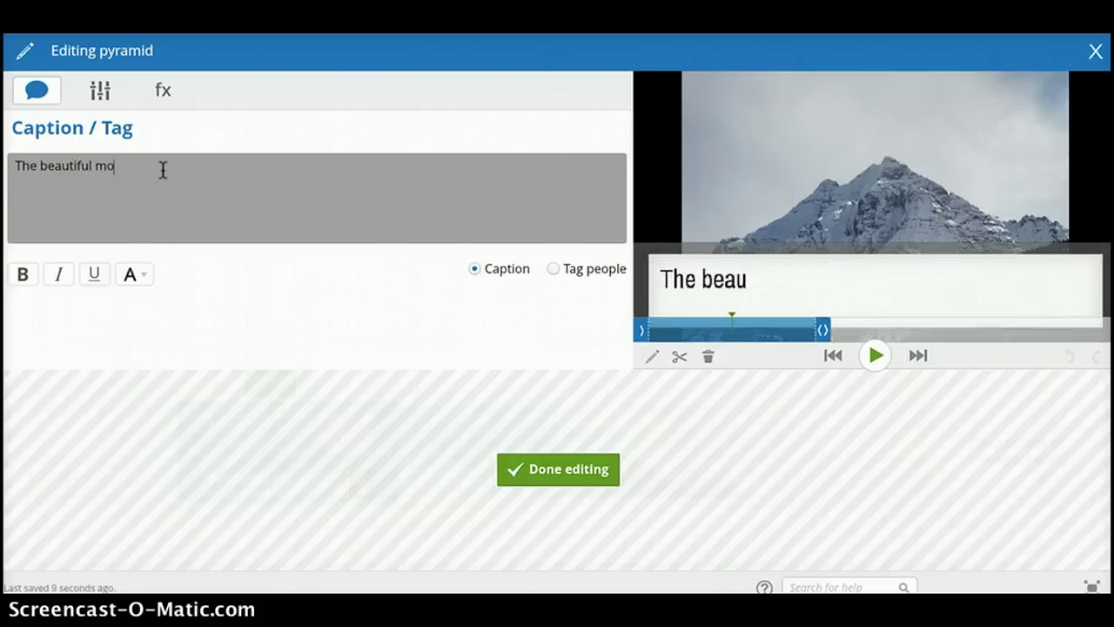
text(untains in Colorado.)
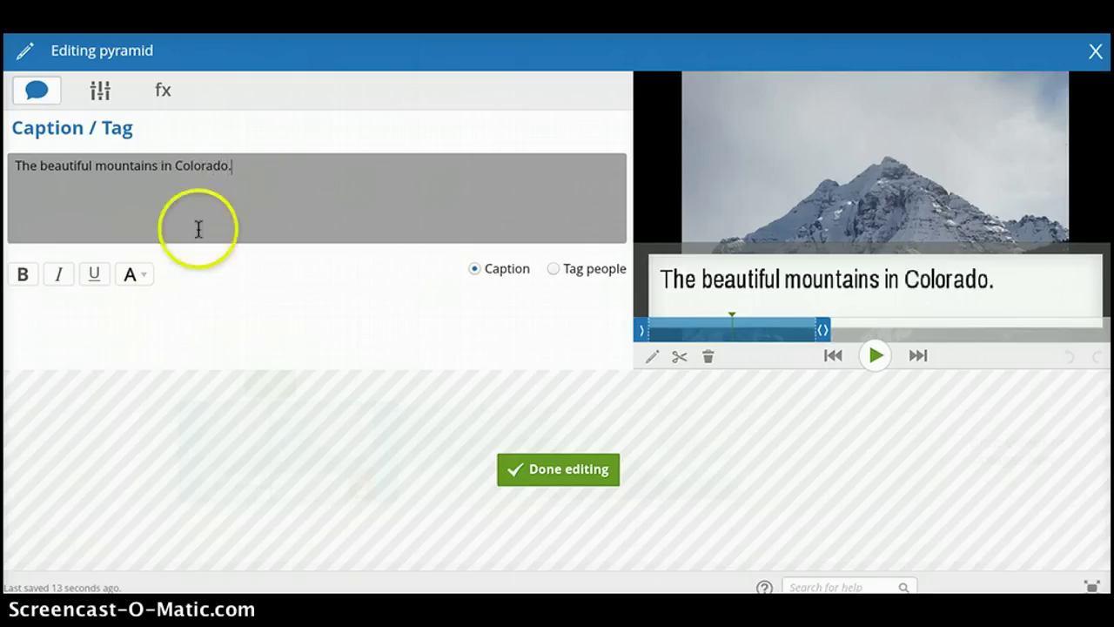
click(550, 468)
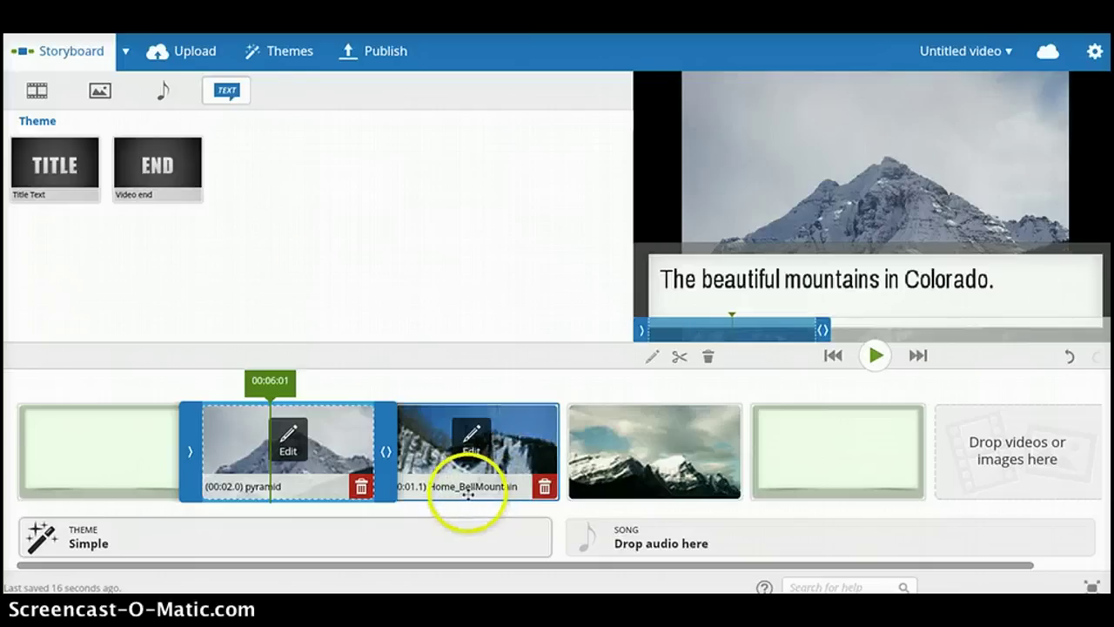
Browse the music categories and drag Party's Lounge track onto the song bar.
click(162, 96)
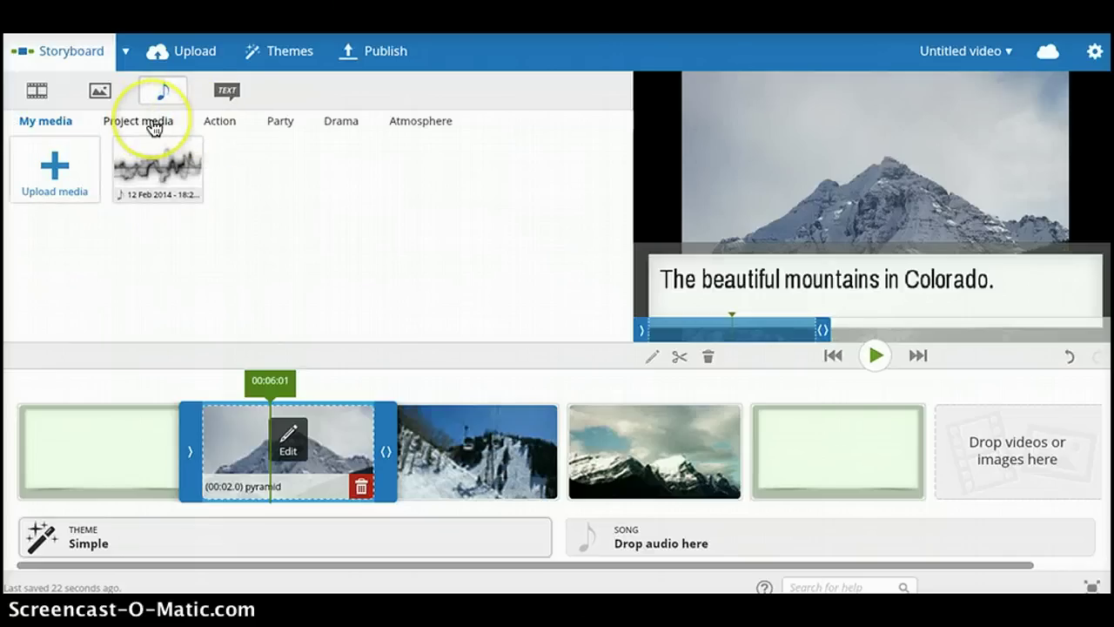
click(220, 127)
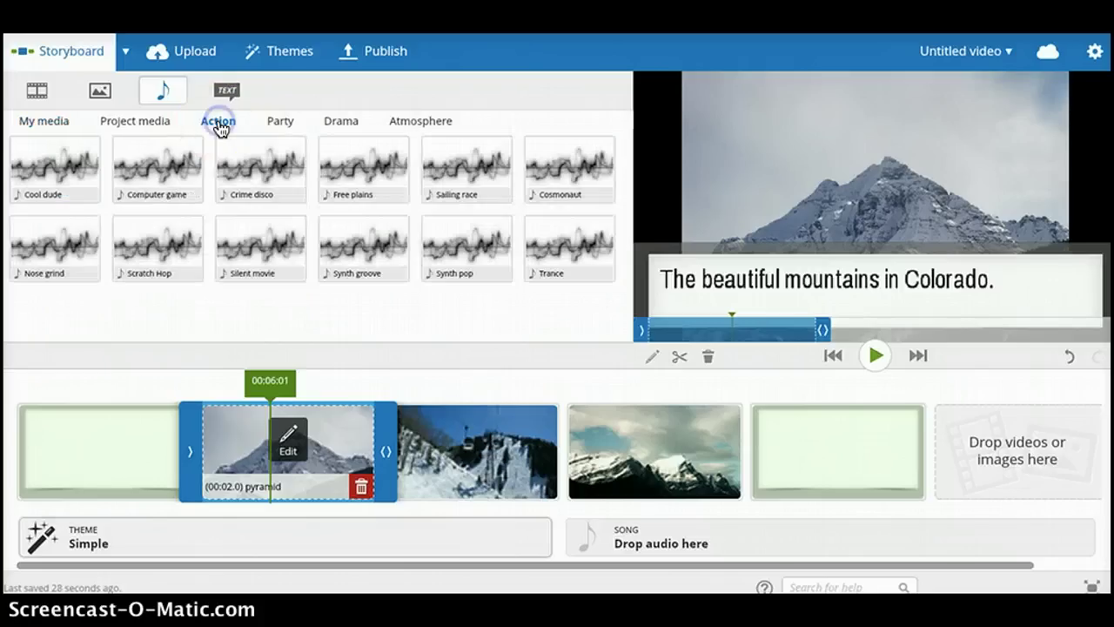
click(275, 124)
click(343, 124)
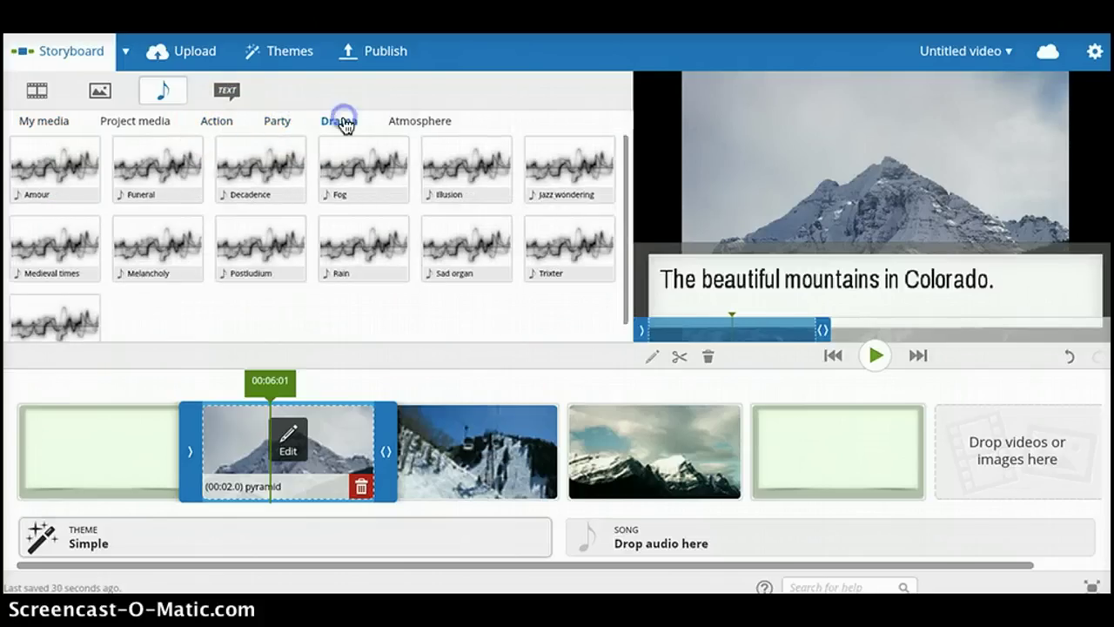
click(414, 122)
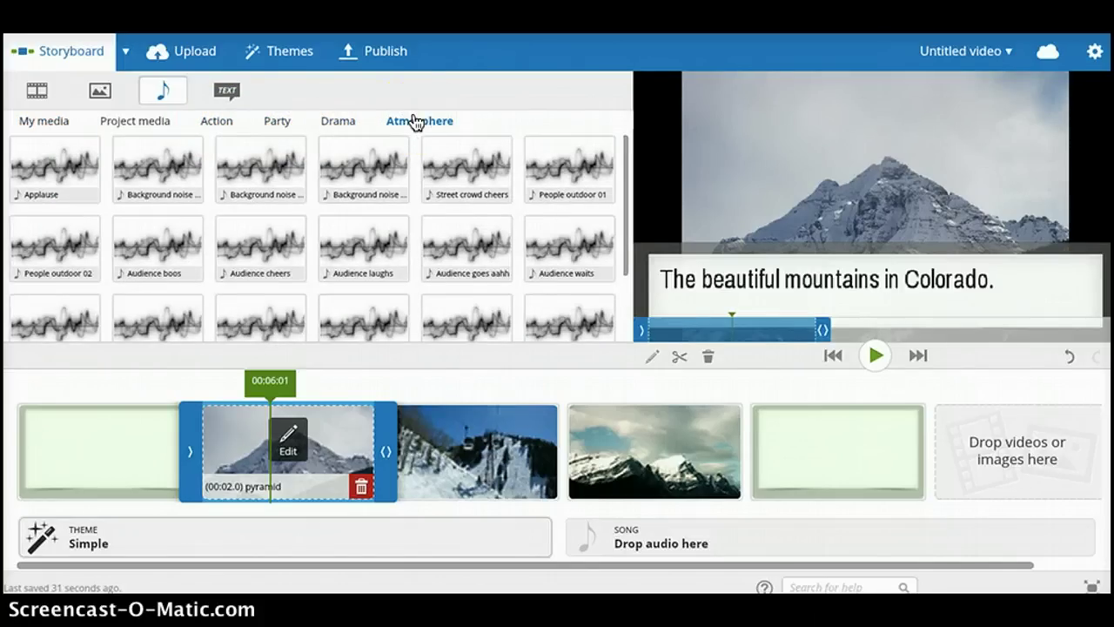
click(276, 127)
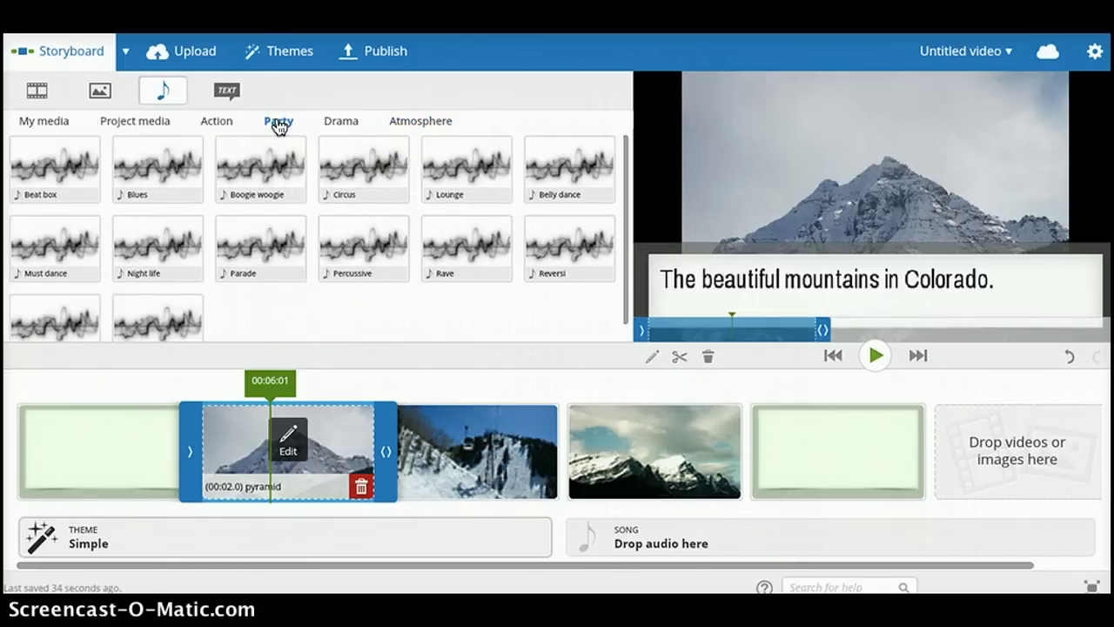
mouse_move(446, 179)
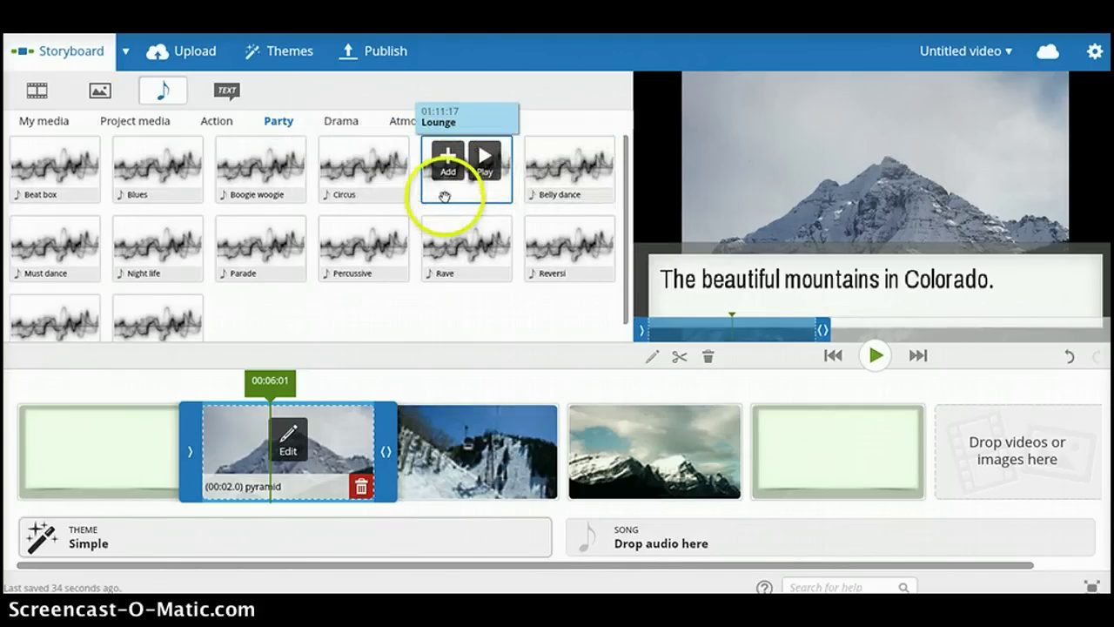
drag(444, 196, 637, 544)
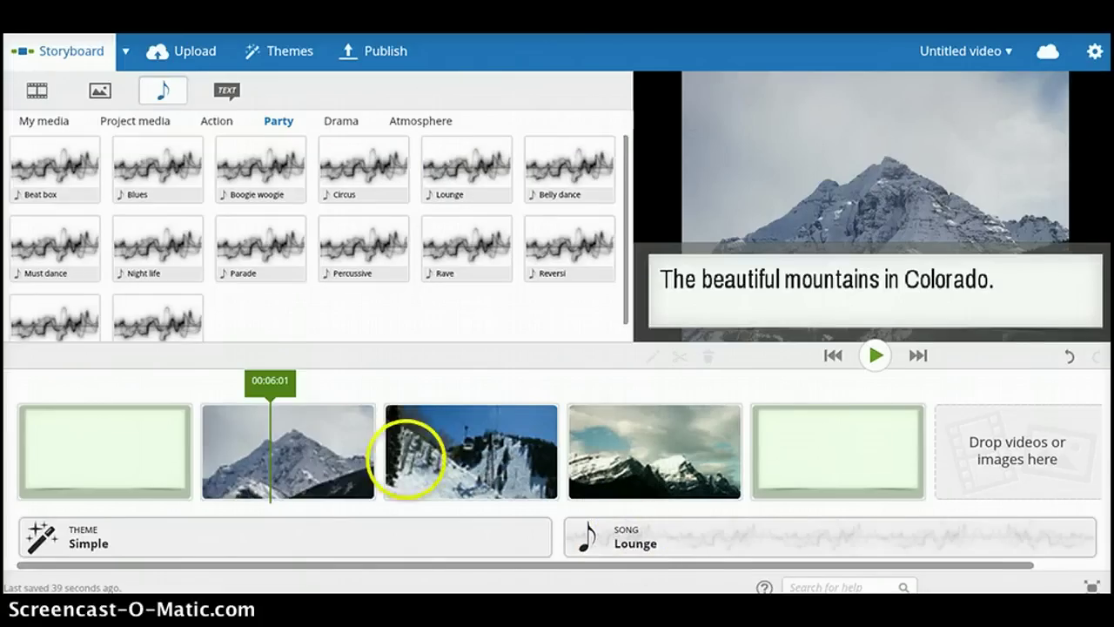
click(248, 386)
drag(248, 385, 26, 381)
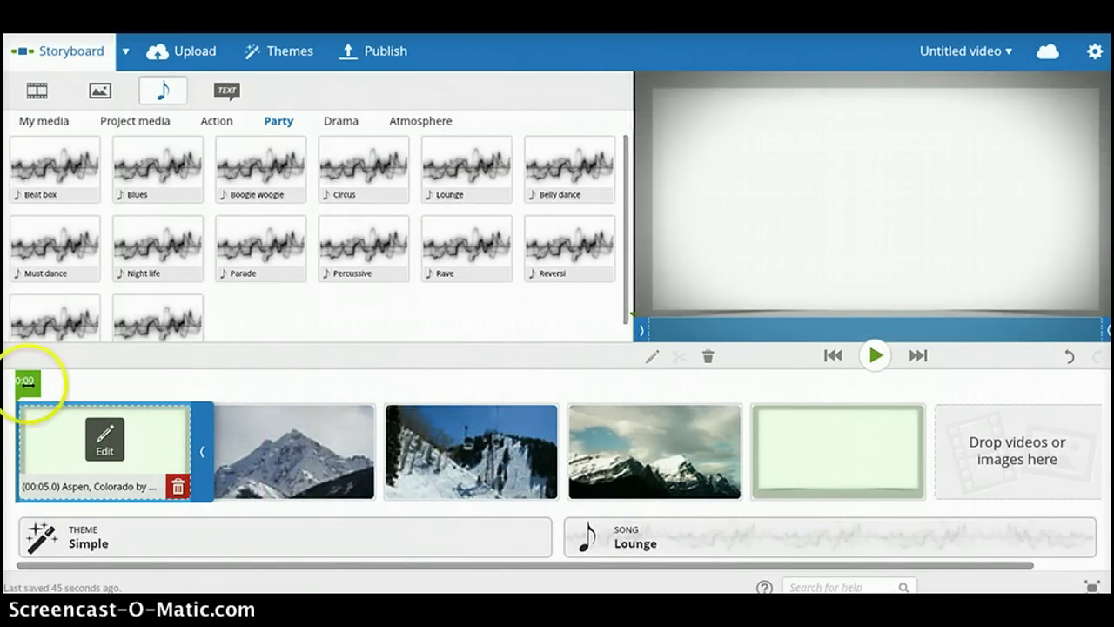
click(875, 355)
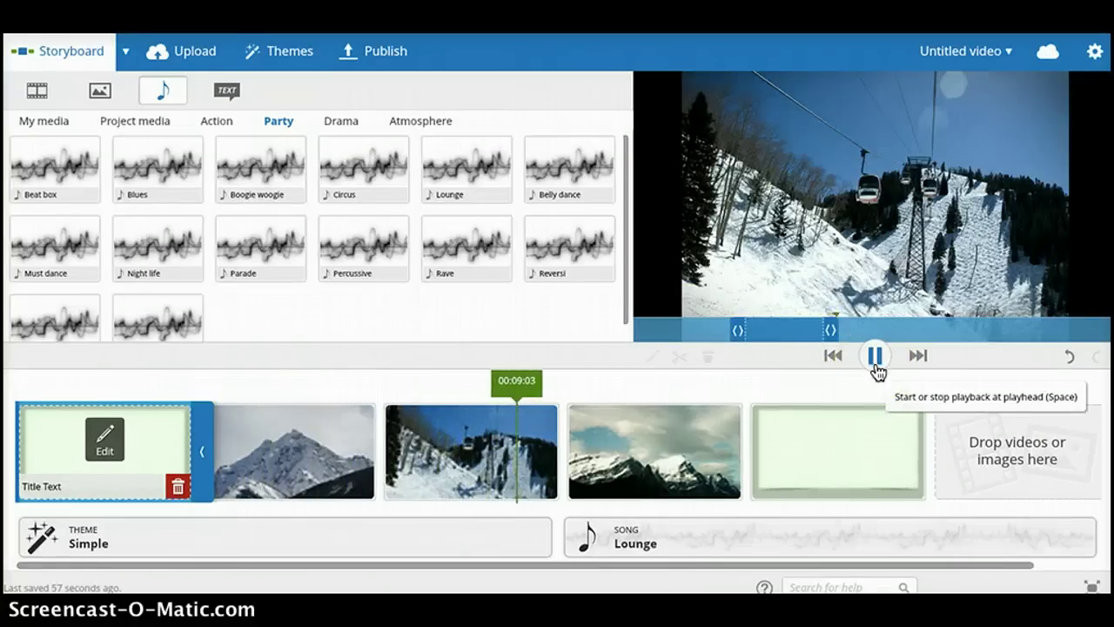
click(876, 357)
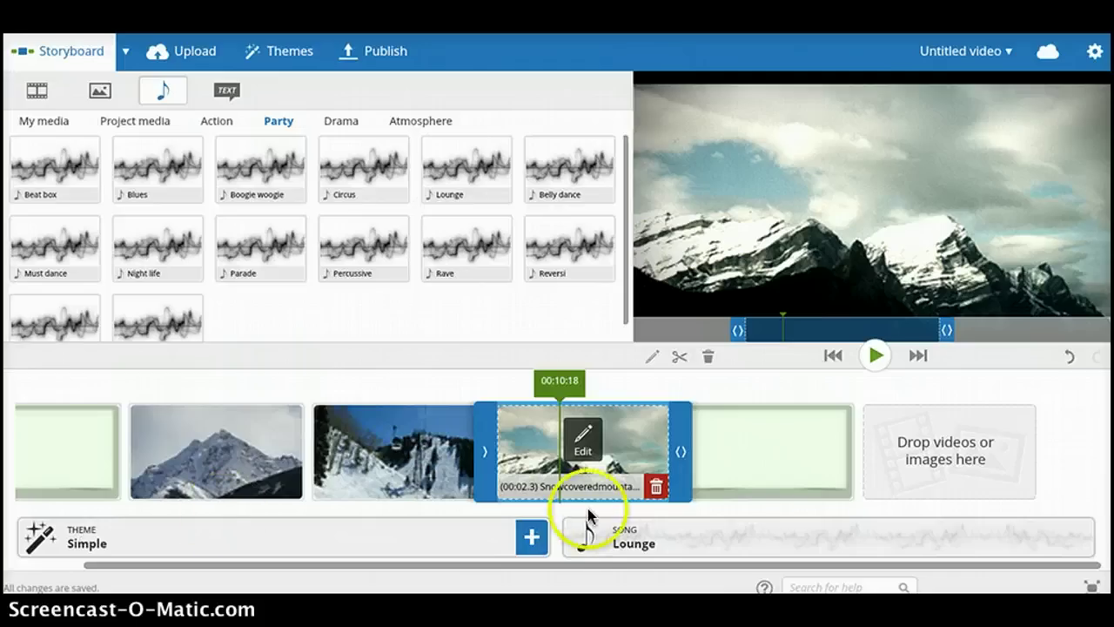
mouse_move(633, 539)
mouse_move(530, 536)
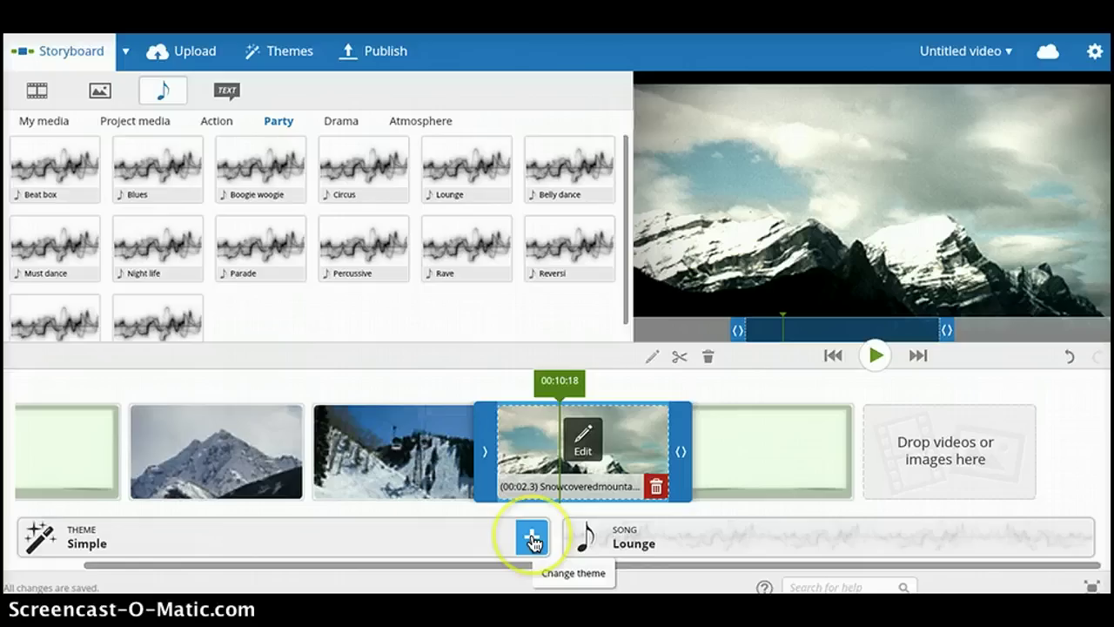
Preview the Punk Rock theme, then apply the 1960 theme to the storyboard instead.
click(533, 540)
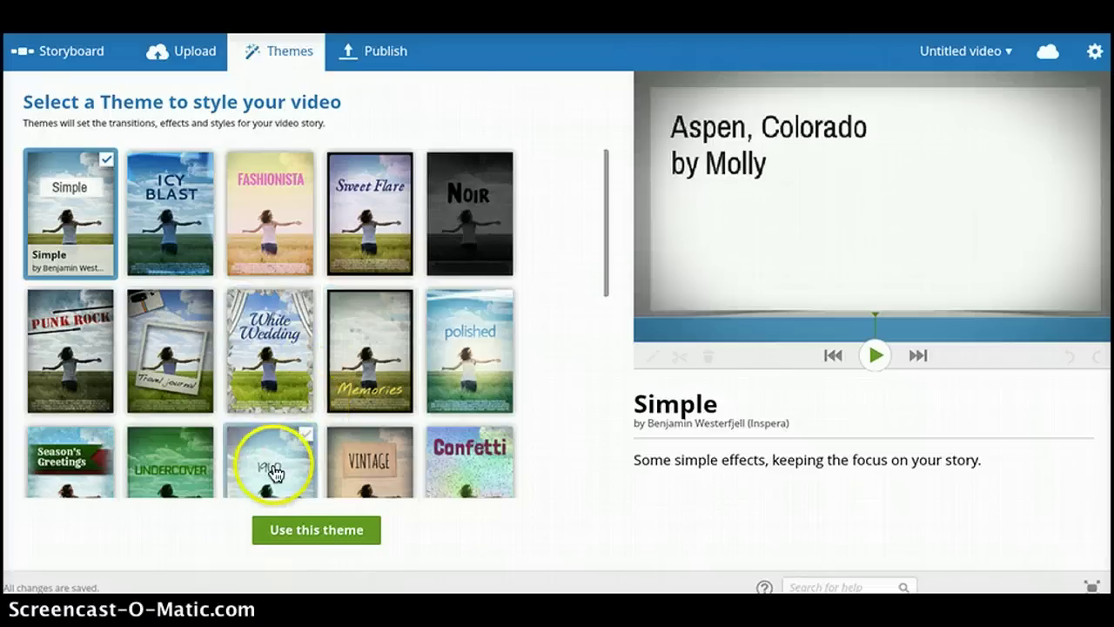
click(63, 330)
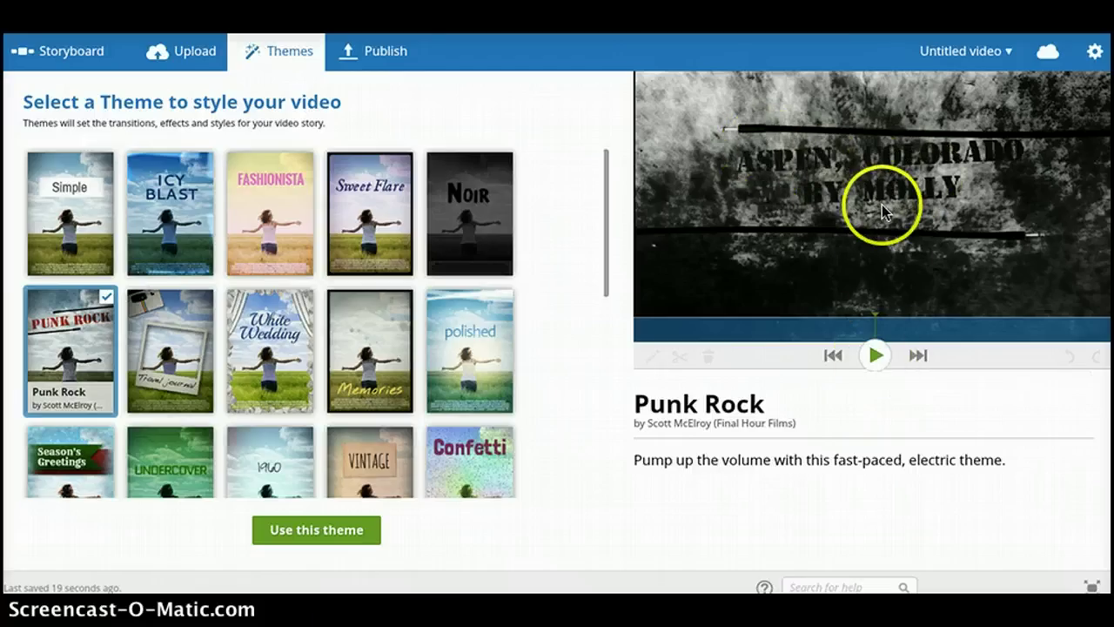
click(874, 355)
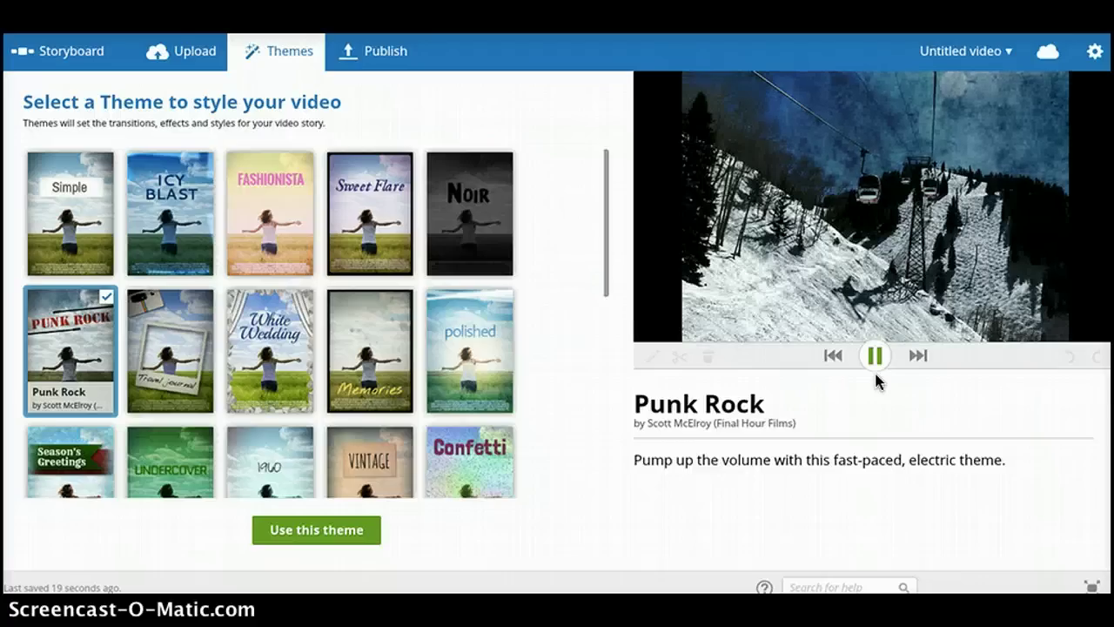
click(873, 356)
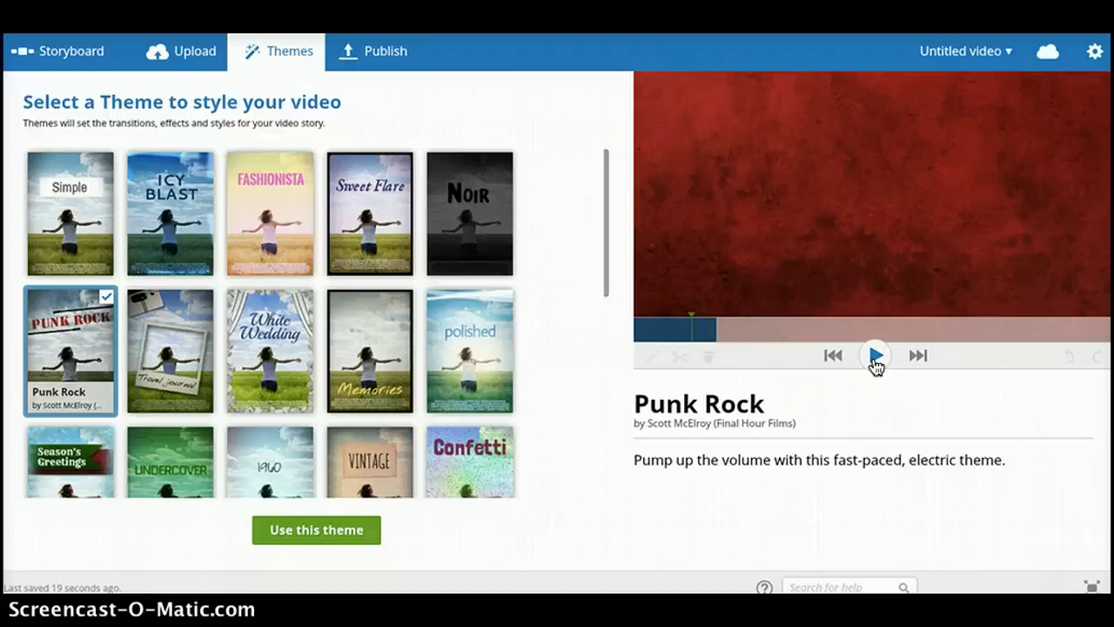
click(263, 478)
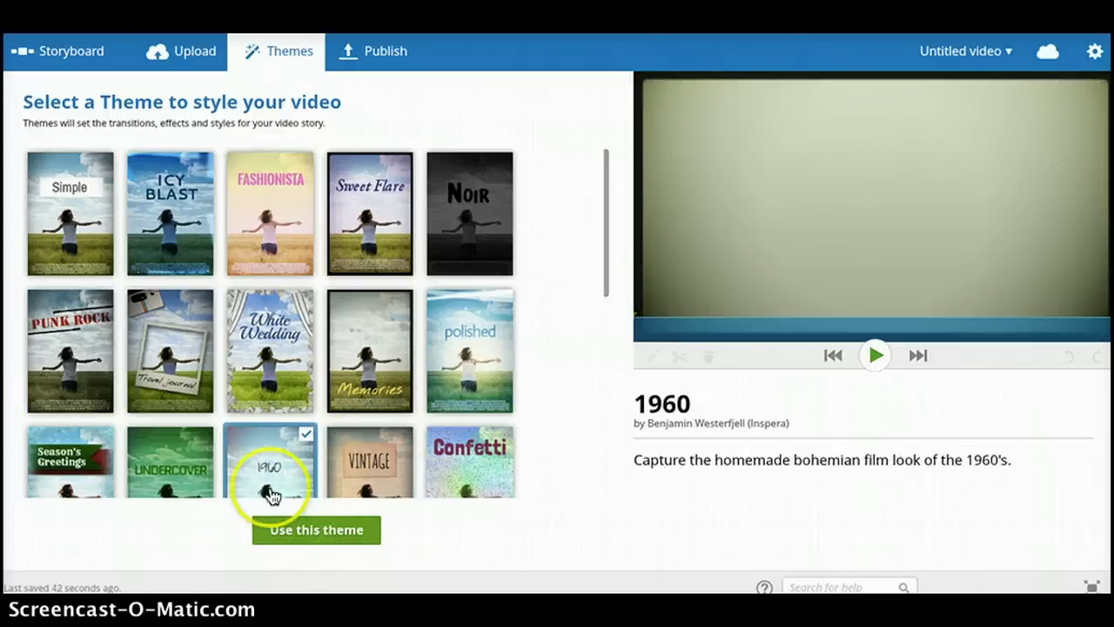
click(295, 537)
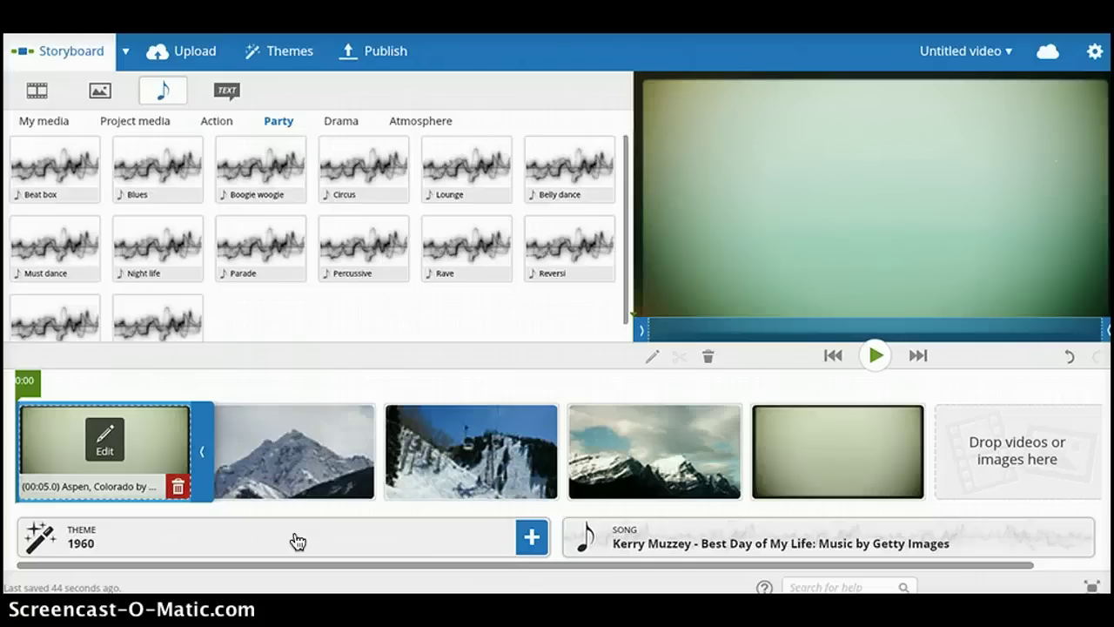
Show the uploaded trip photos in the My media image library.
mouse_move(667, 532)
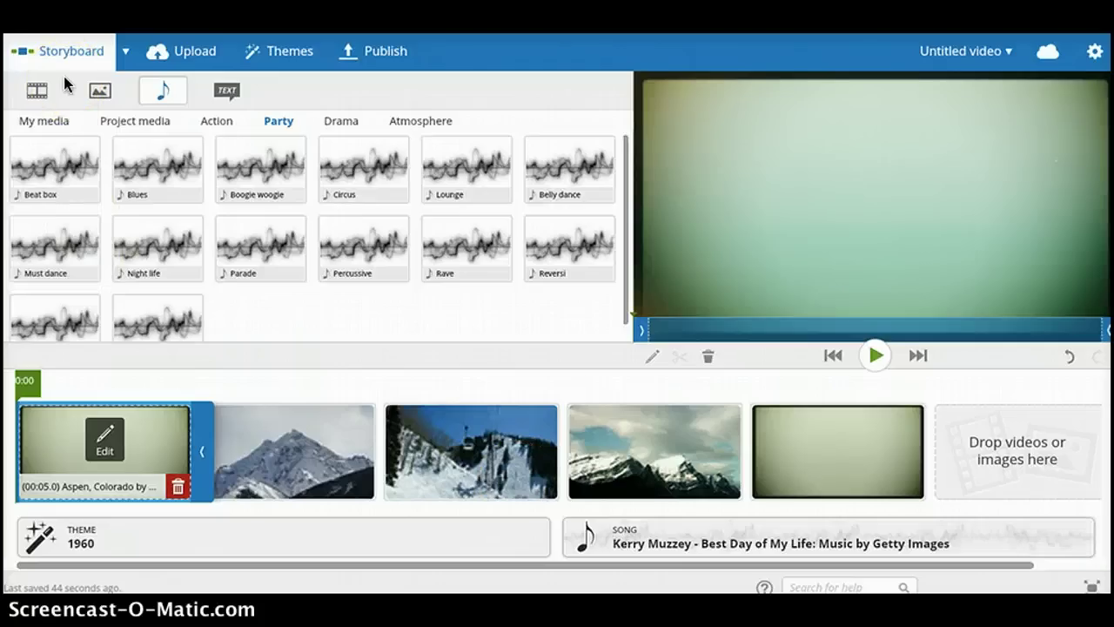
click(98, 91)
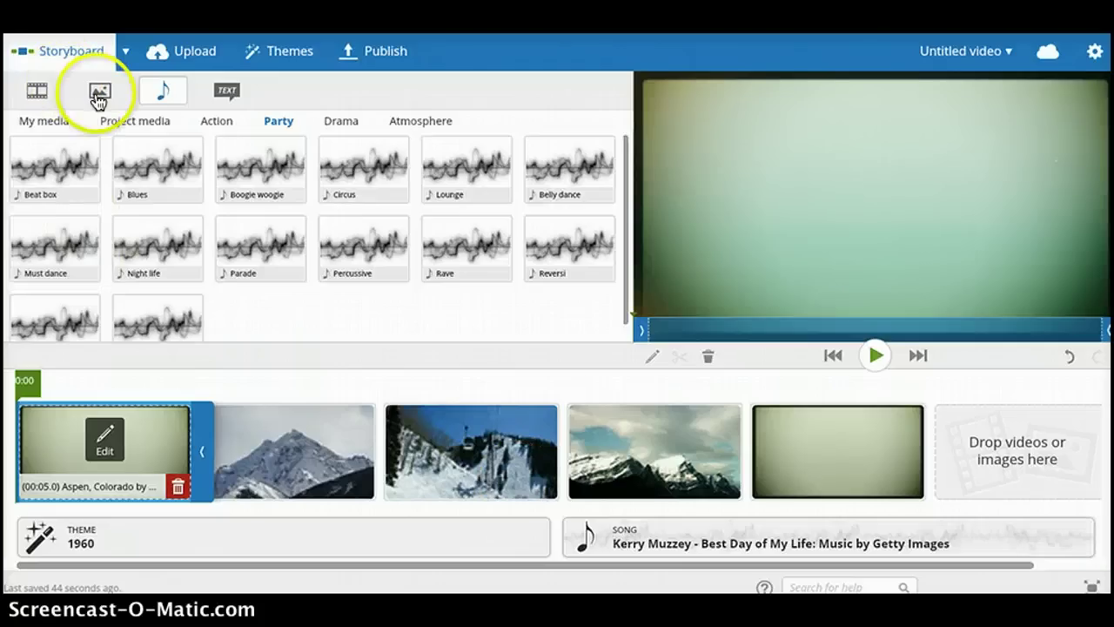